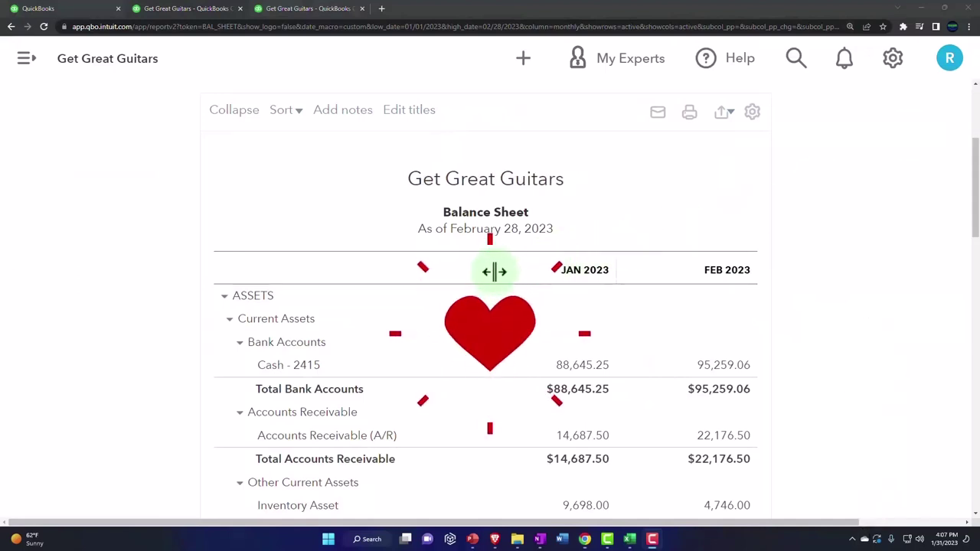
# Review the January and February 2023 balances on the Balance Sheet and the income and expenses on the Profit and Loss report.
pyautogui.scroll(-3, 494, 271)
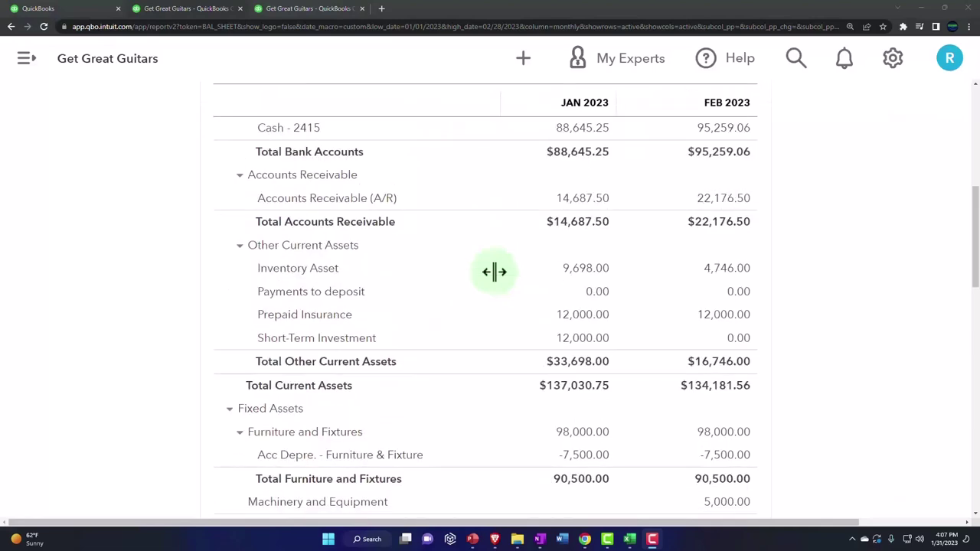
pyautogui.scroll(-6, 494, 271)
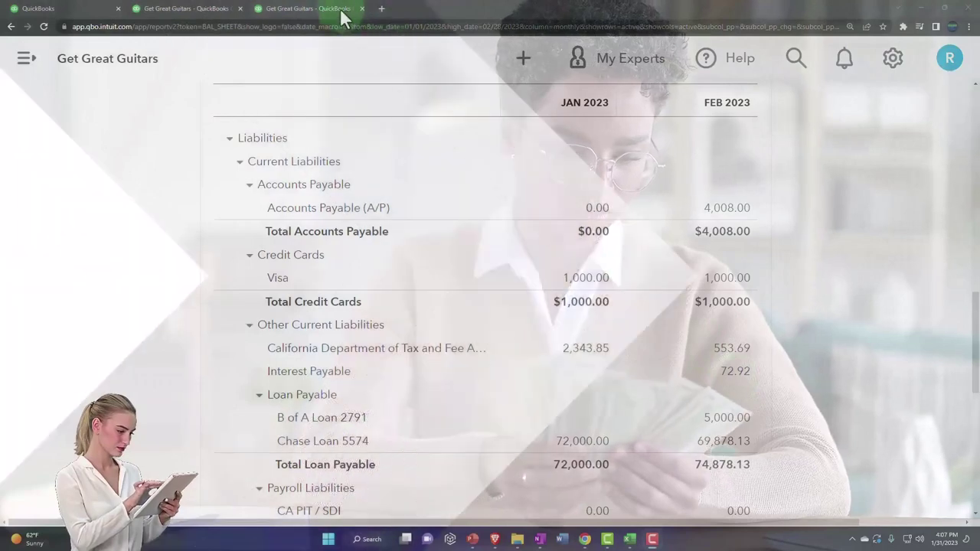
pyautogui.click(315, 9)
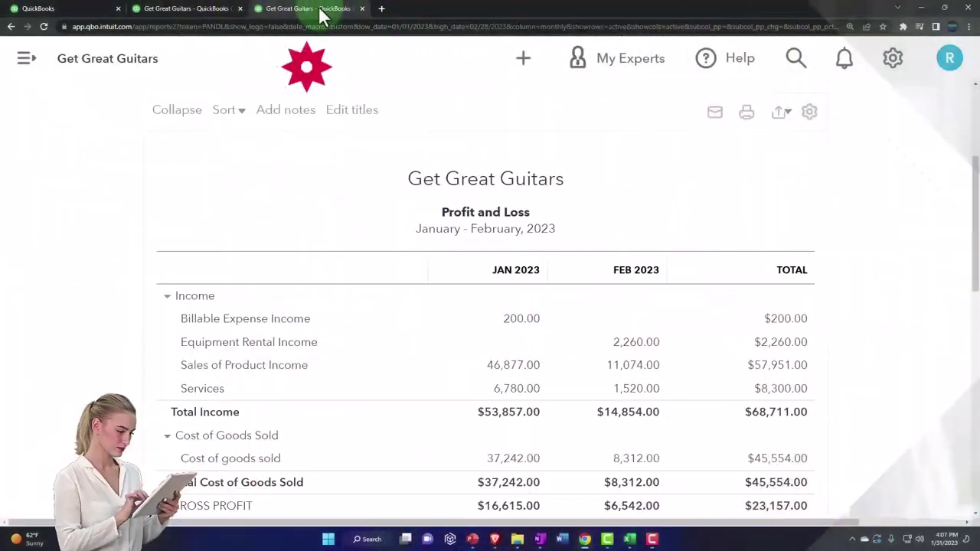
pyautogui.scroll(-8, 349, 294)
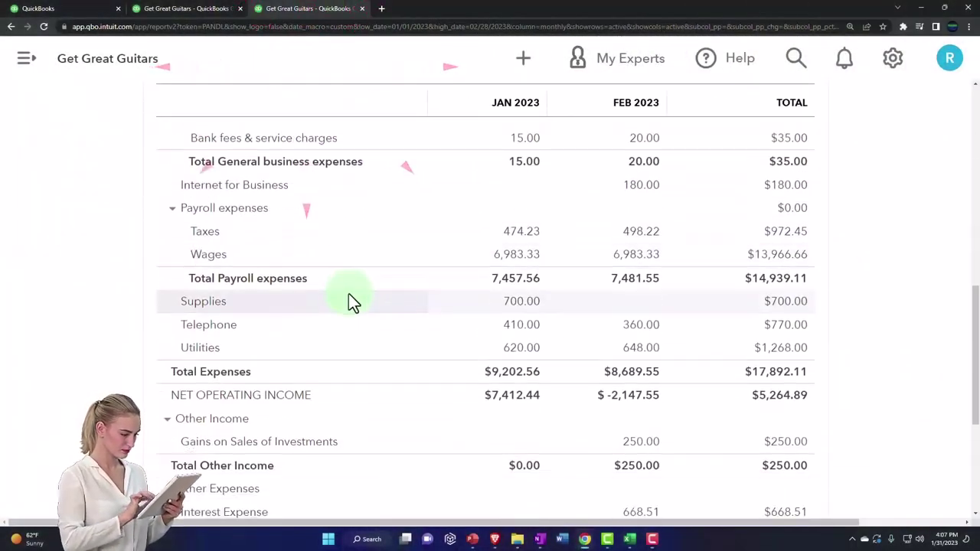
pyautogui.scroll(-3, 348, 293)
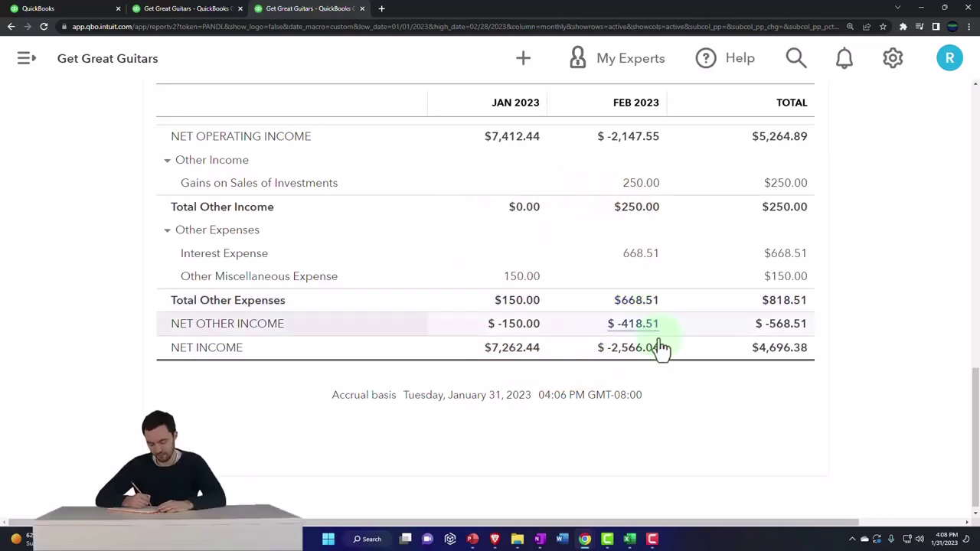
# Switch to the Amortization Table workbook in Excel and move the half-month interest formula from J3 to H8.
pyautogui.click(629, 539)
pyautogui.click(581, 422)
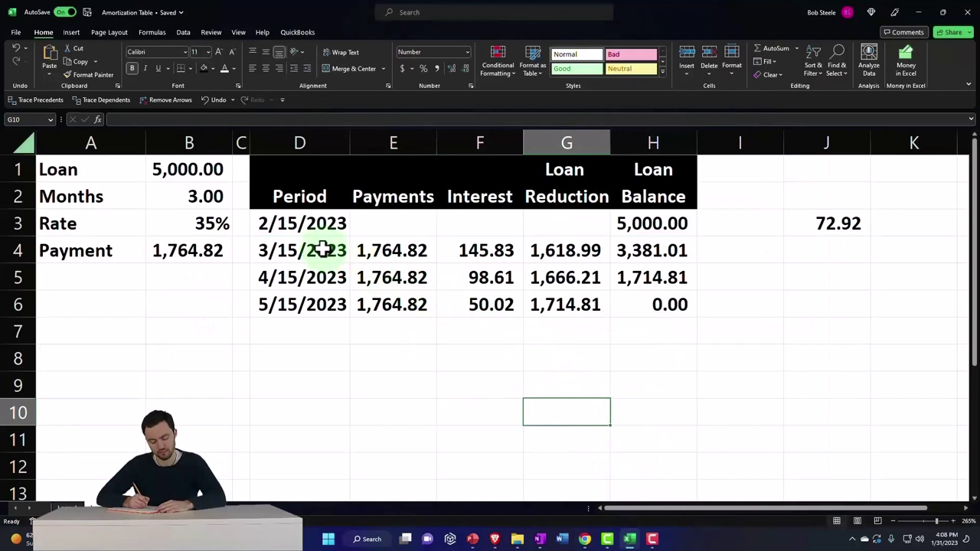
pyautogui.click(380, 250)
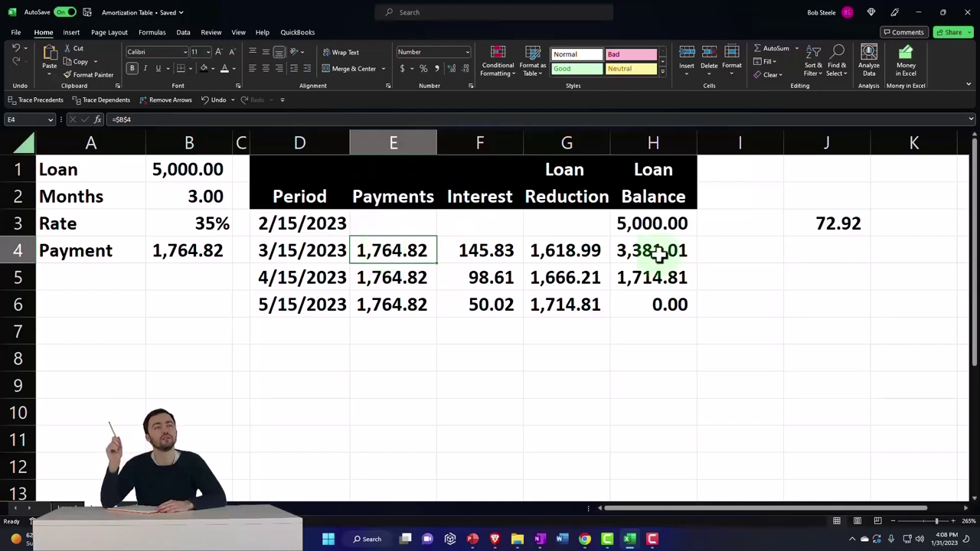
pyautogui.click(828, 226)
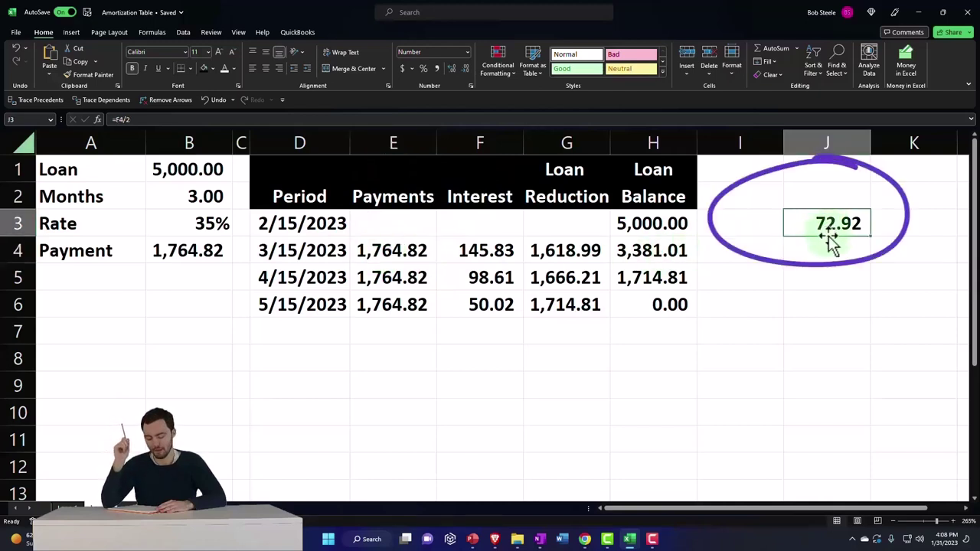
pyautogui.moveTo(591, 364); pyautogui.dragTo(645, 360)
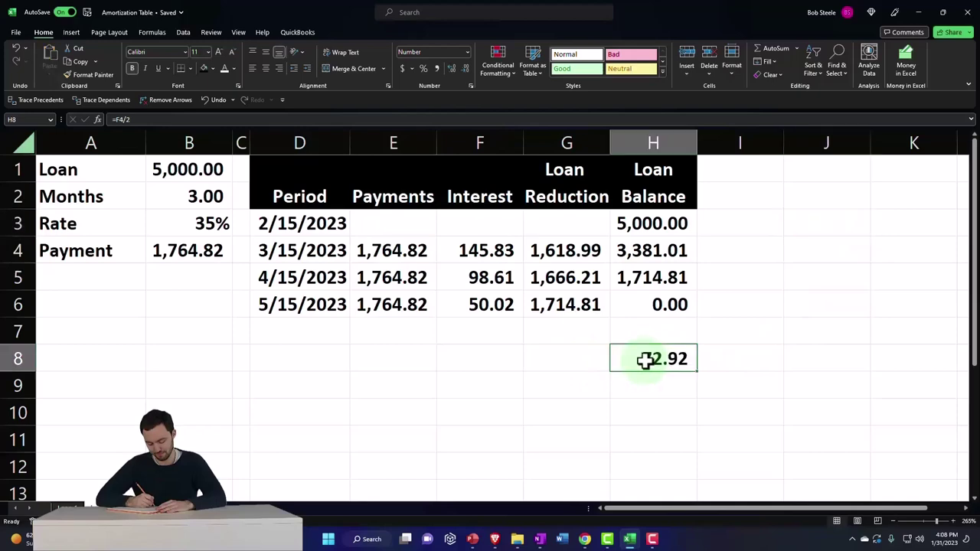
# Check the February Interest Payable balance on the QuickBooks Balance Sheet and return to the amortization workbook in Excel.
pyautogui.click(629, 540)
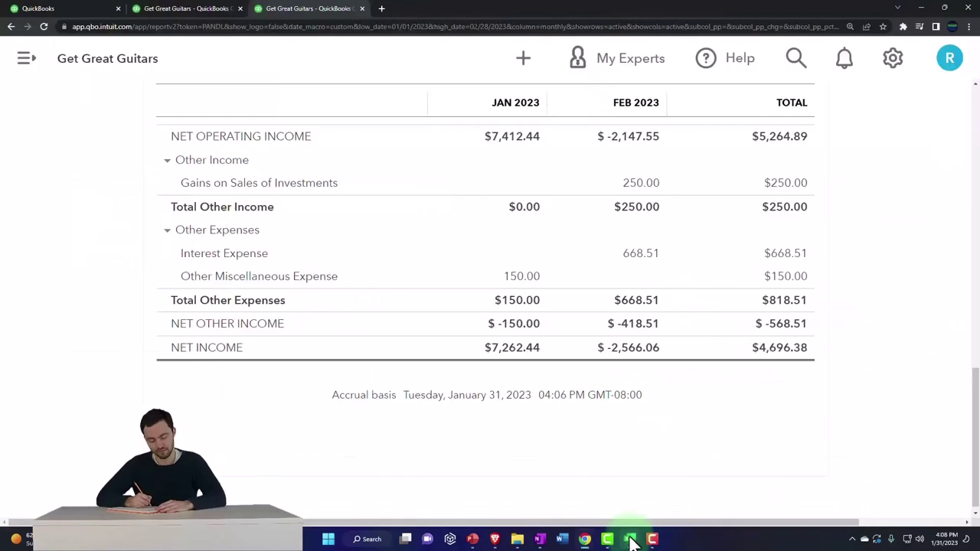
pyautogui.click(186, 11)
pyautogui.scroll(-1, 550, 346)
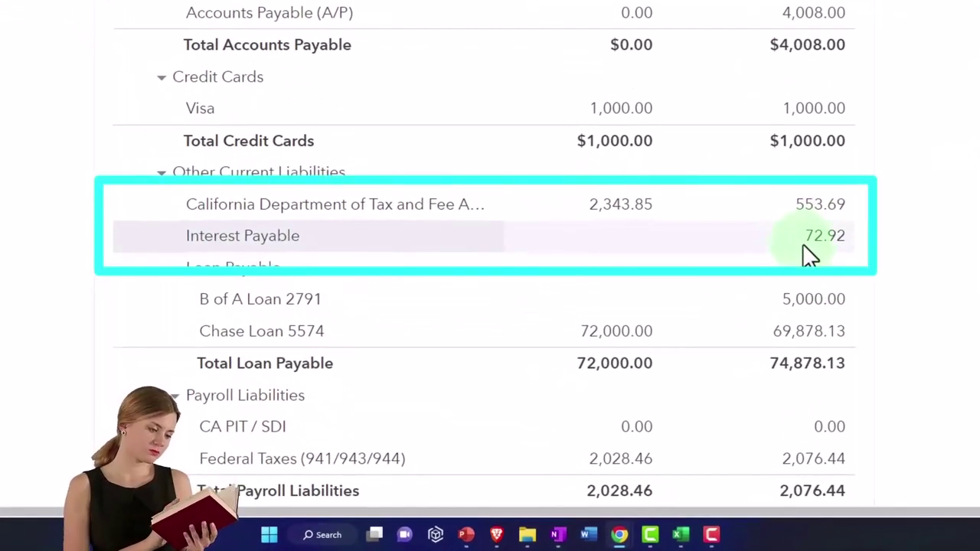
pyautogui.click(680, 534)
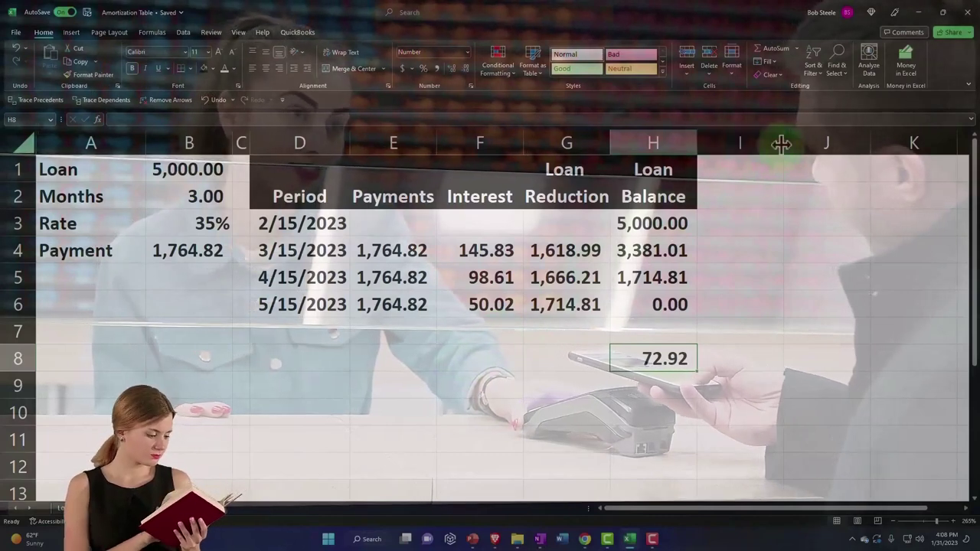
# Narrow column I, then enter Cash in J1 and the negative of the 3/15/2023 payment in L1.
pyautogui.moveTo(782, 142); pyautogui.dragTo(715, 146)
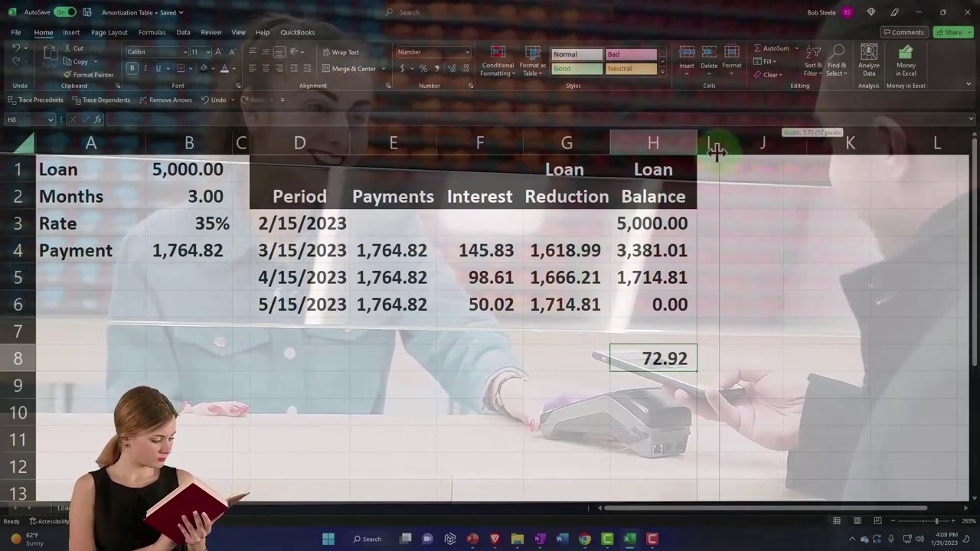
pyautogui.click(750, 167)
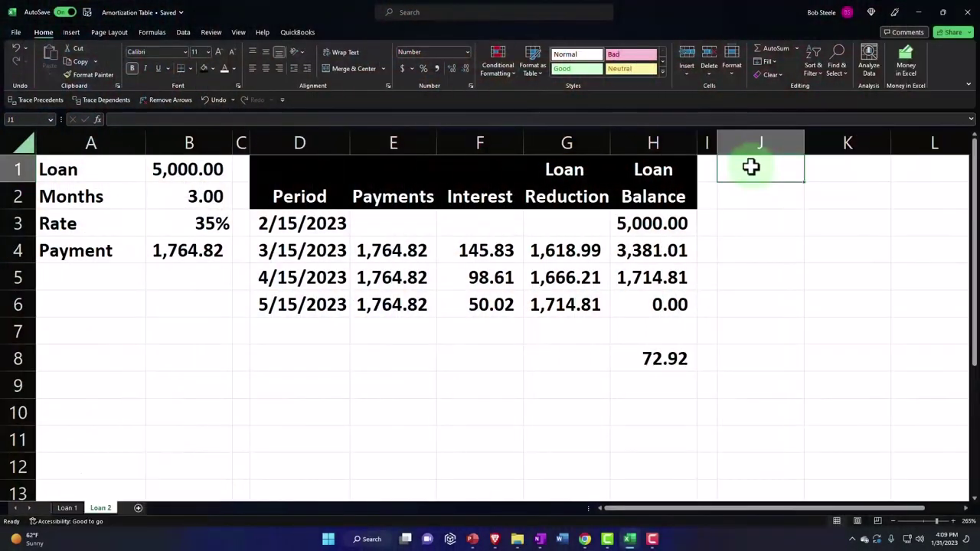
pyautogui.write('Cash')
pyautogui.press('Tab')
pyautogui.press('Tab')
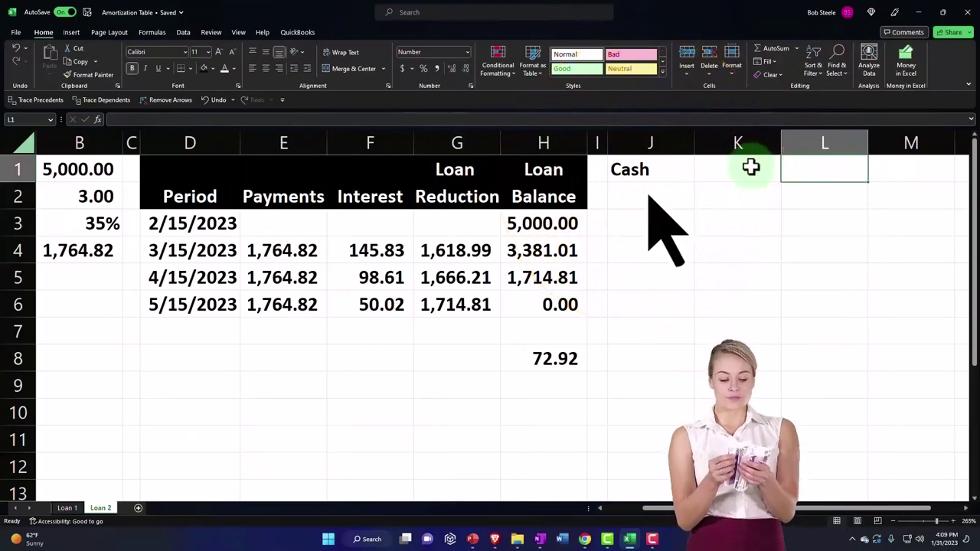
pyautogui.write('-')
pyautogui.press('Down')
pyautogui.press('Down')
pyautogui.press('Left')
pyautogui.press('Left')
pyautogui.press('Left')
pyautogui.press('Left')
pyautogui.press('Left')
pyautogui.press('Left')
pyautogui.press('Left')
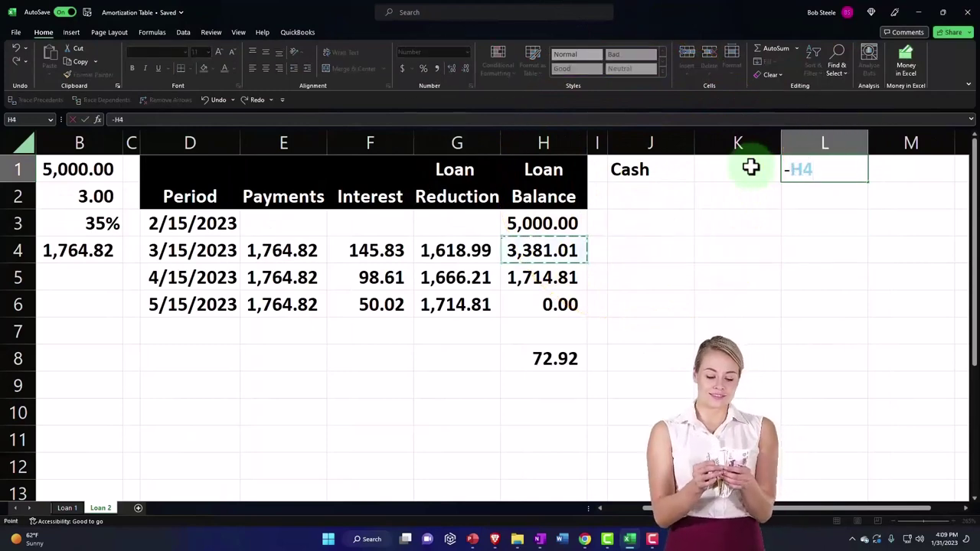
pyautogui.press('Return')
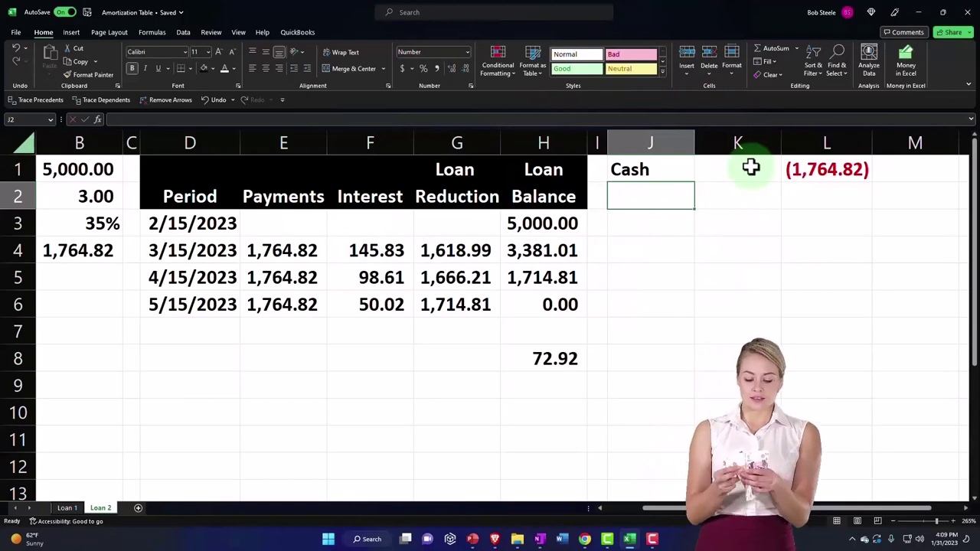
# Enter Interest expense in J2, widen column J to fit it, and link K2 to the 3/15/2023 interest with =F4.
pyautogui.write('Interest exp')
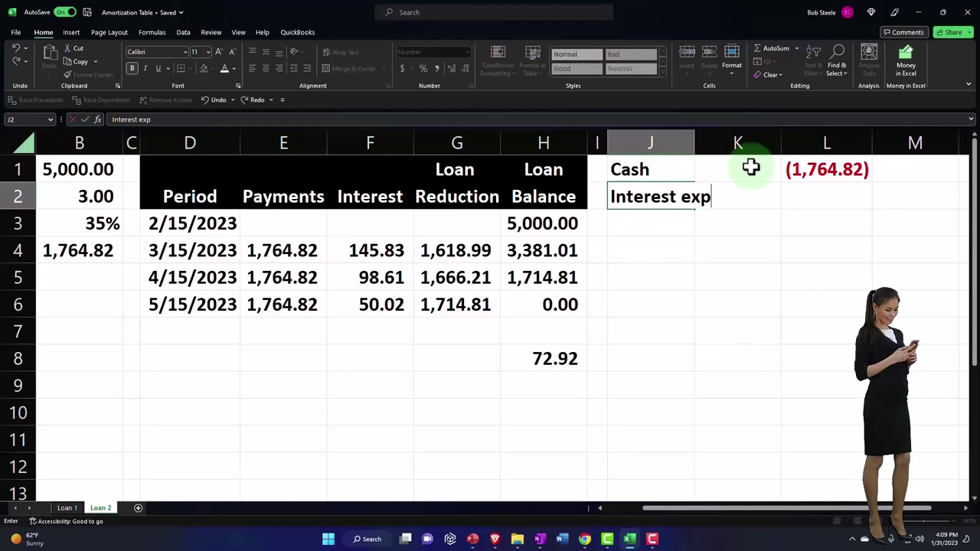
pyautogui.write('ense')
pyautogui.press('Tab')
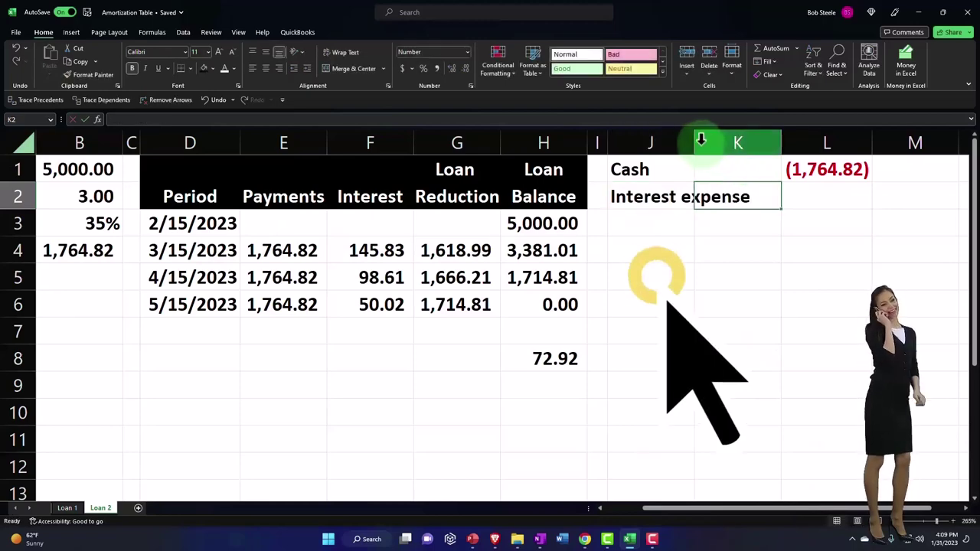
pyautogui.moveTo(695, 143); pyautogui.dragTo(751, 142)
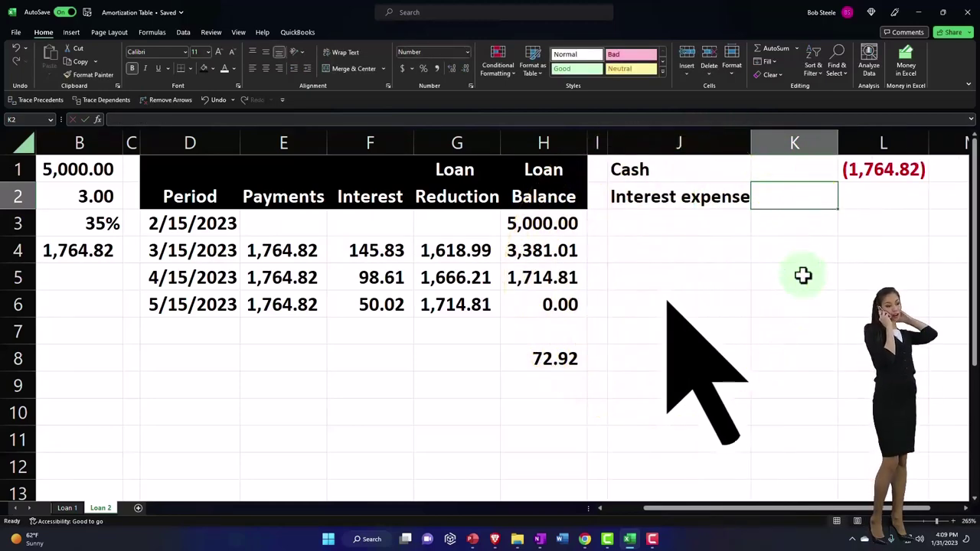
pyautogui.write('=')
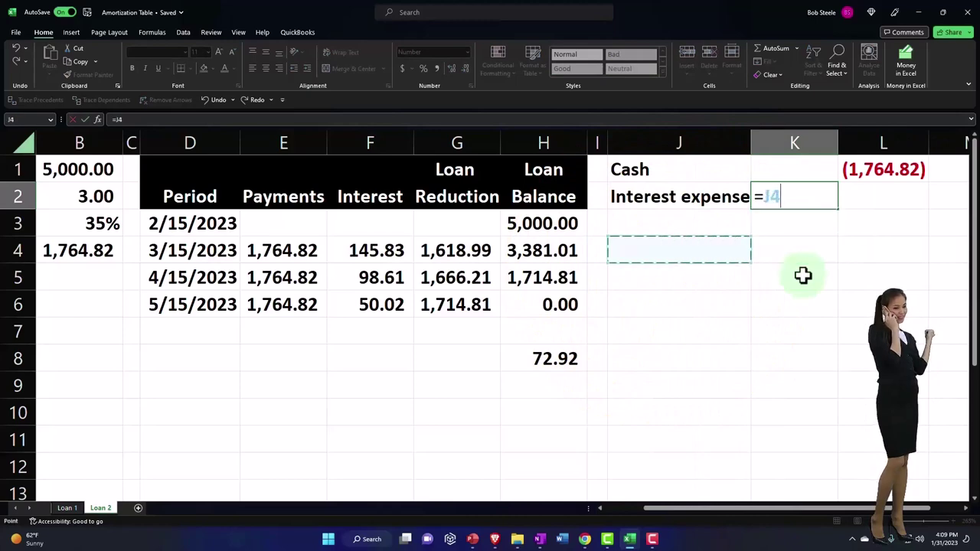
pyautogui.press('Return')
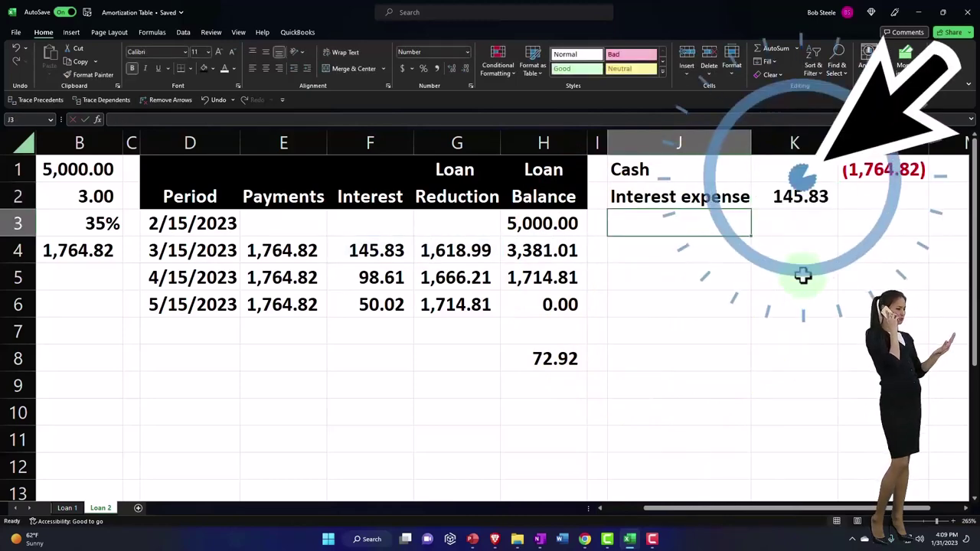
# Enter Loan payble in J3 with the loan reduction formula +G4 in K3, and check the sum of K2:K3.
pyautogui.write('Loan payb')
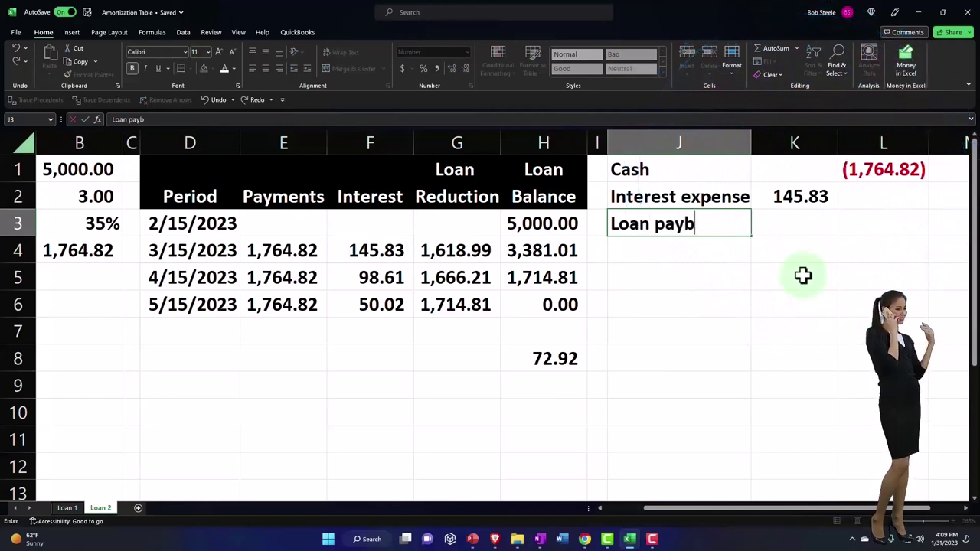
pyautogui.press('Tab')
pyautogui.press('Tab')
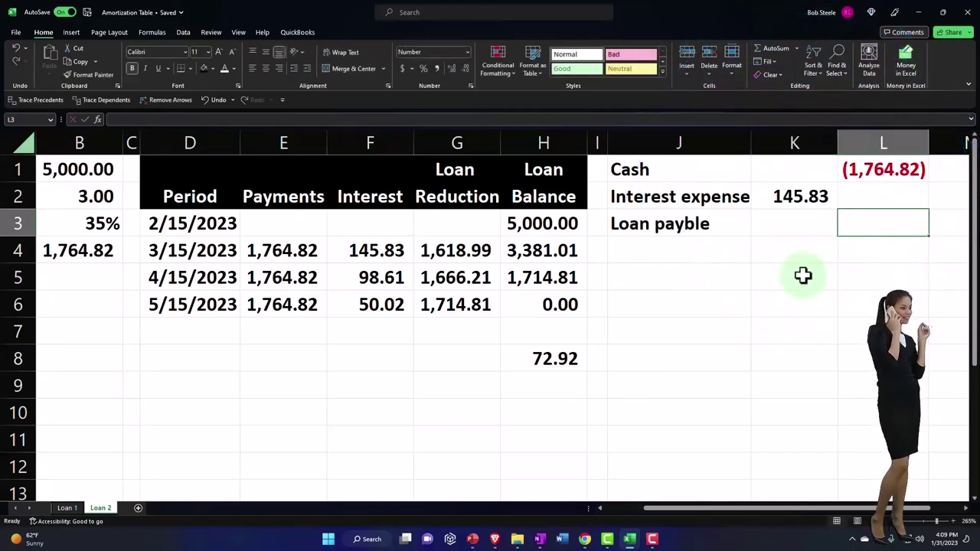
pyautogui.press('Left')
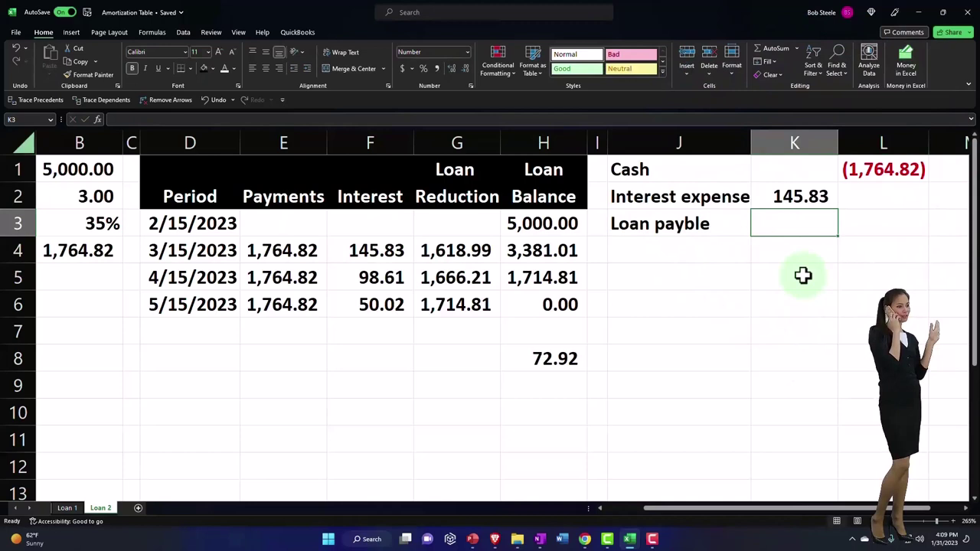
pyautogui.write('+G4')
pyautogui.press('Return')
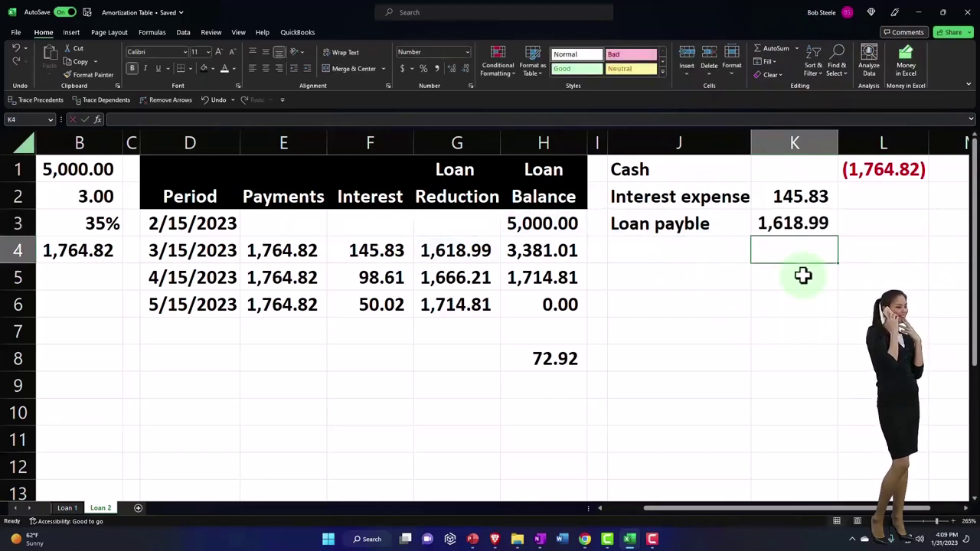
pyautogui.moveTo(794, 196); pyautogui.dragTo(794, 222)
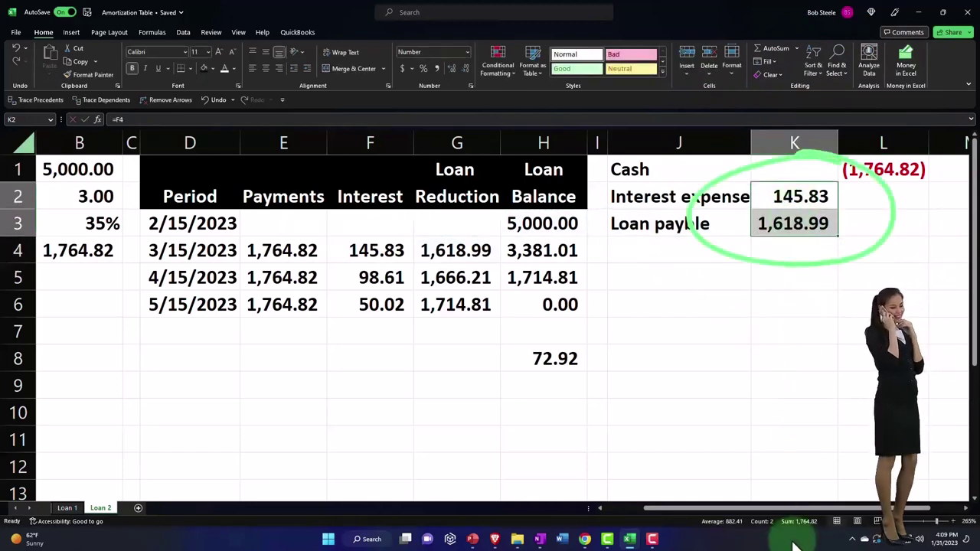
# Switch to the QuickBooks home page in the browser and start a new expense transaction.
pyautogui.click(629, 540)
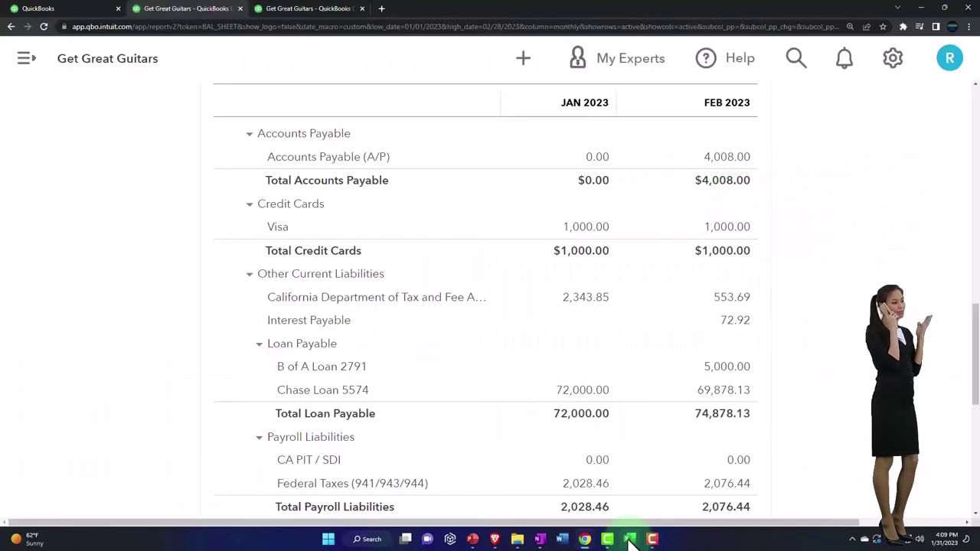
pyautogui.click(69, 9)
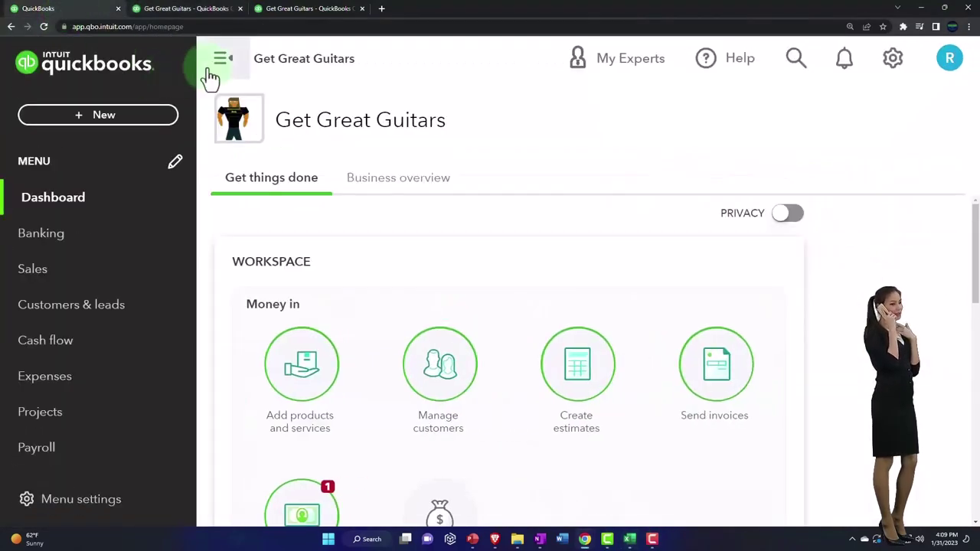
pyautogui.click(153, 129)
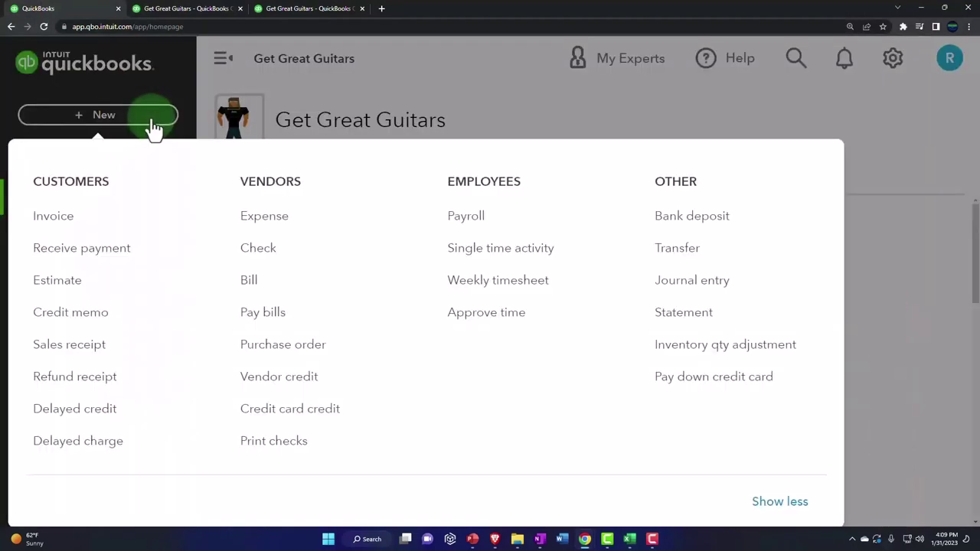
pyautogui.click(264, 220)
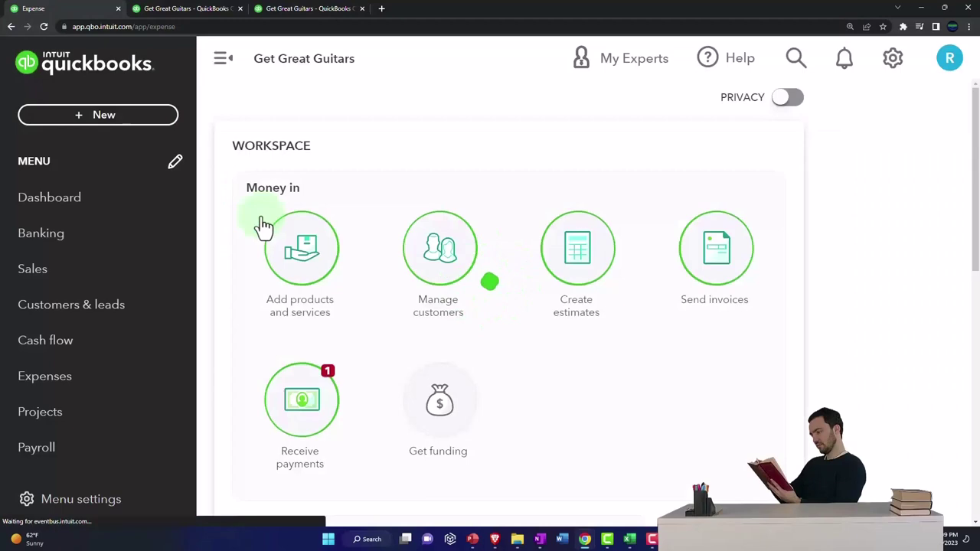
# Set the category of the expense's first line to Interest Expense, leaving its description blank.
pyautogui.hotkey('ctrl', '-')
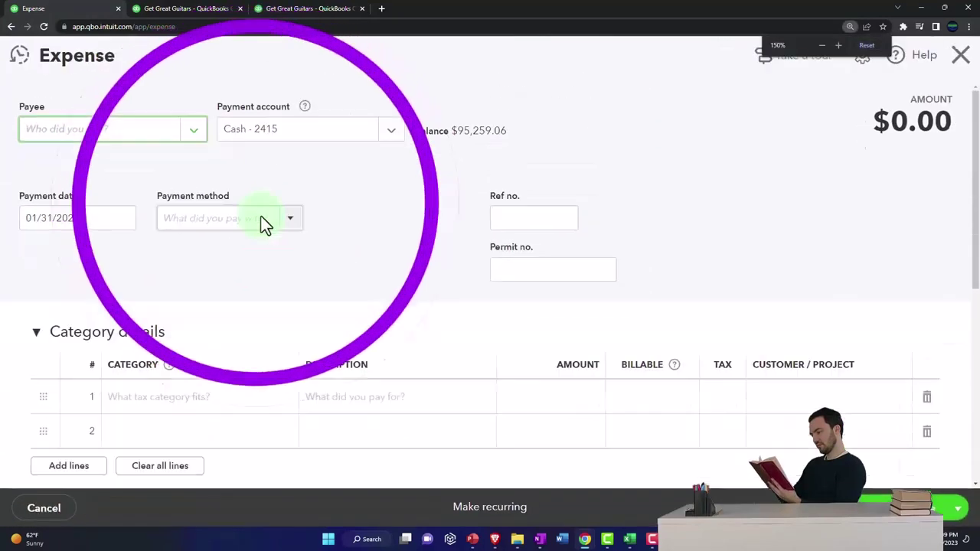
pyautogui.hotkey('ctrl', '-')
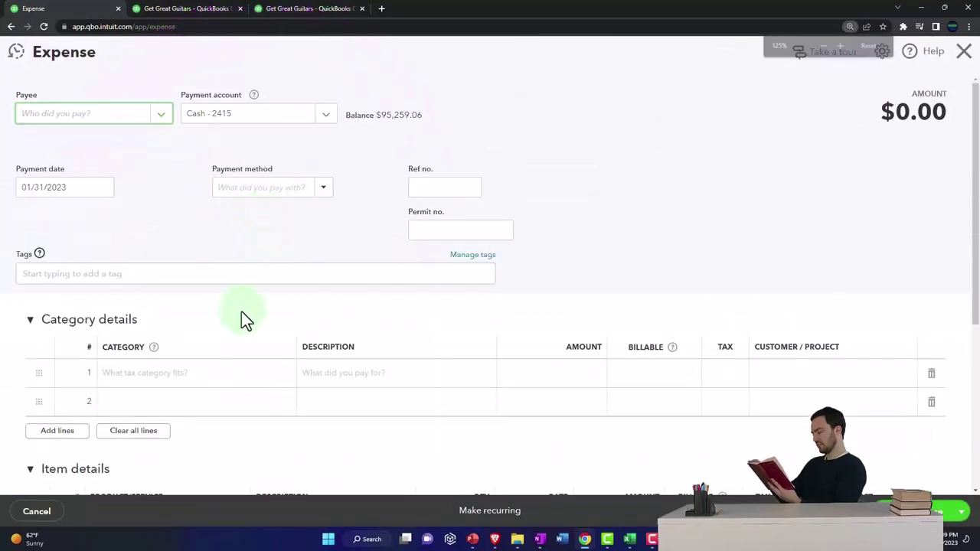
pyautogui.click(172, 381)
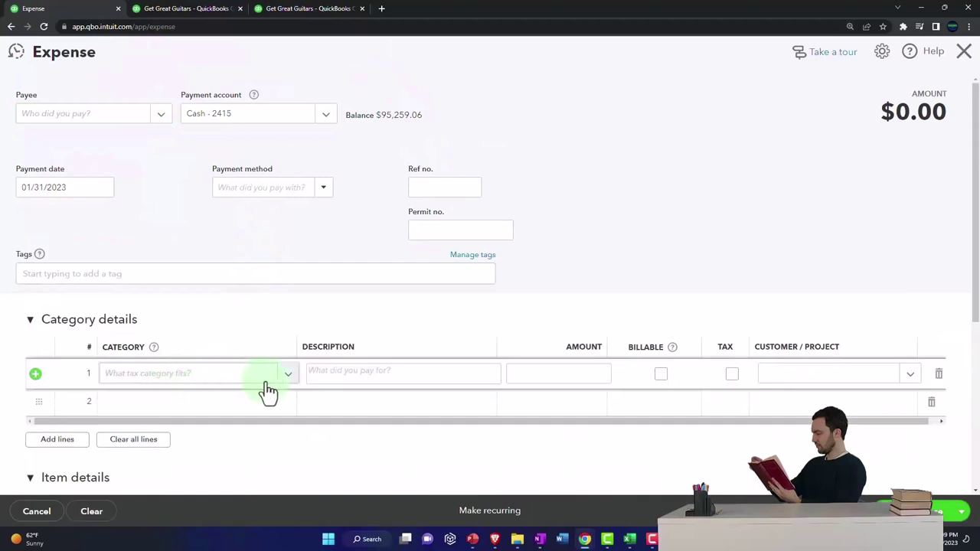
pyautogui.click(242, 386)
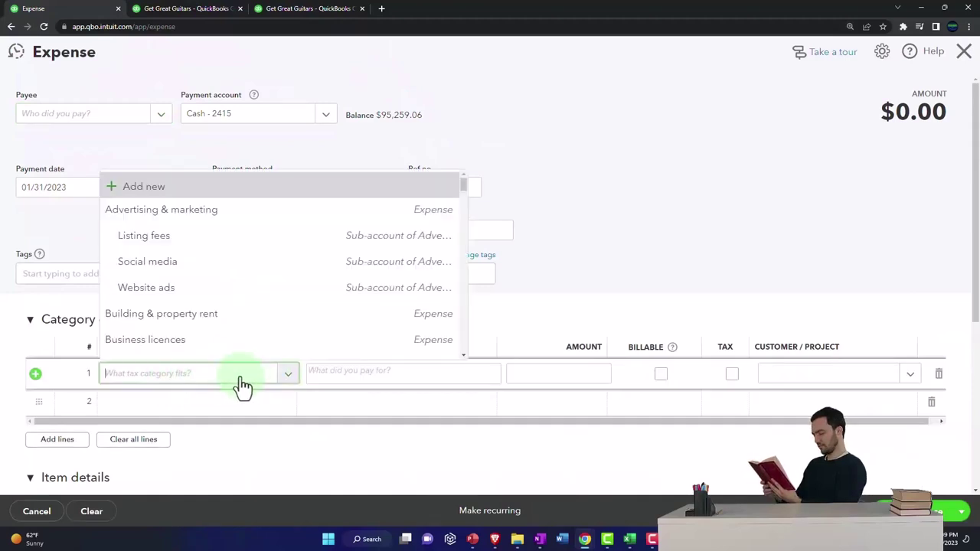
pyautogui.write('inte')
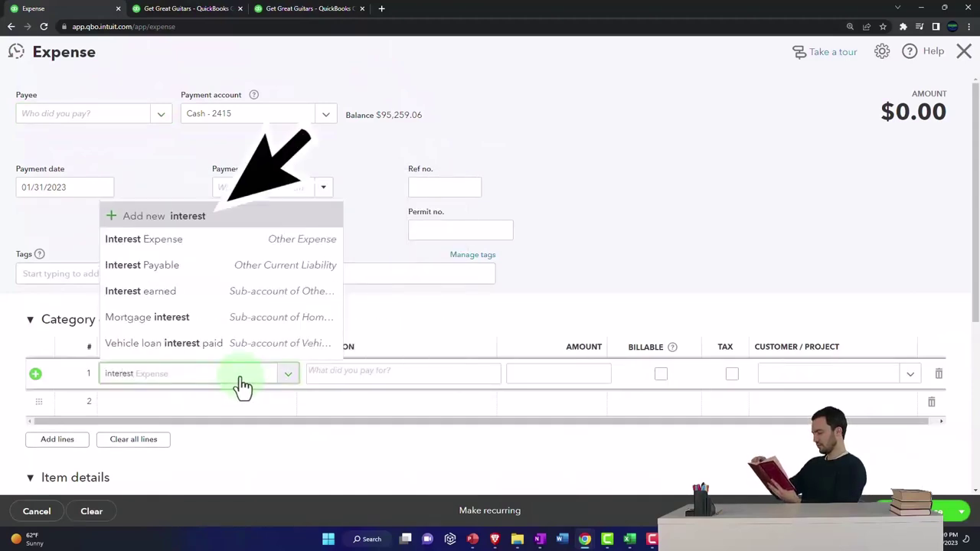
pyautogui.write('rest')
pyautogui.press('Down')
pyautogui.press('Tab')
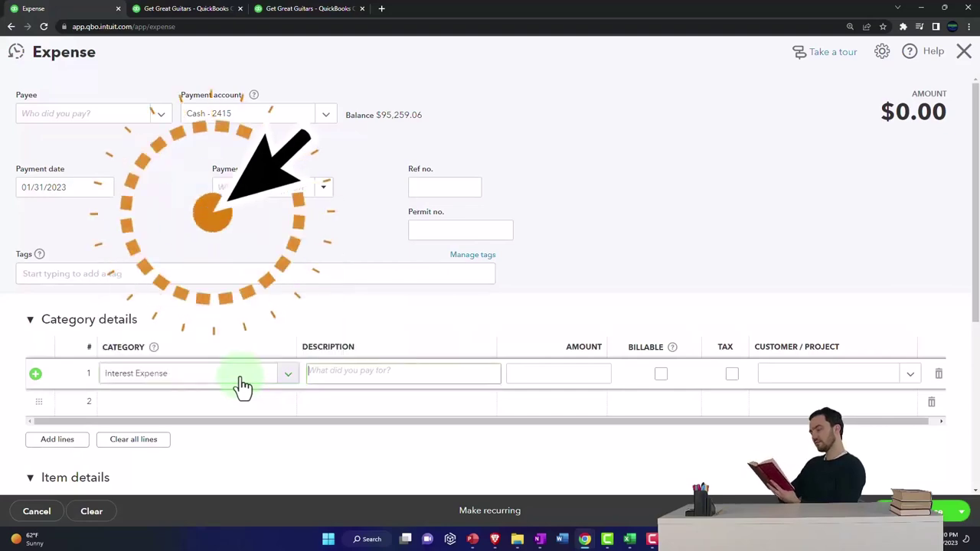
pyautogui.press('Tab')
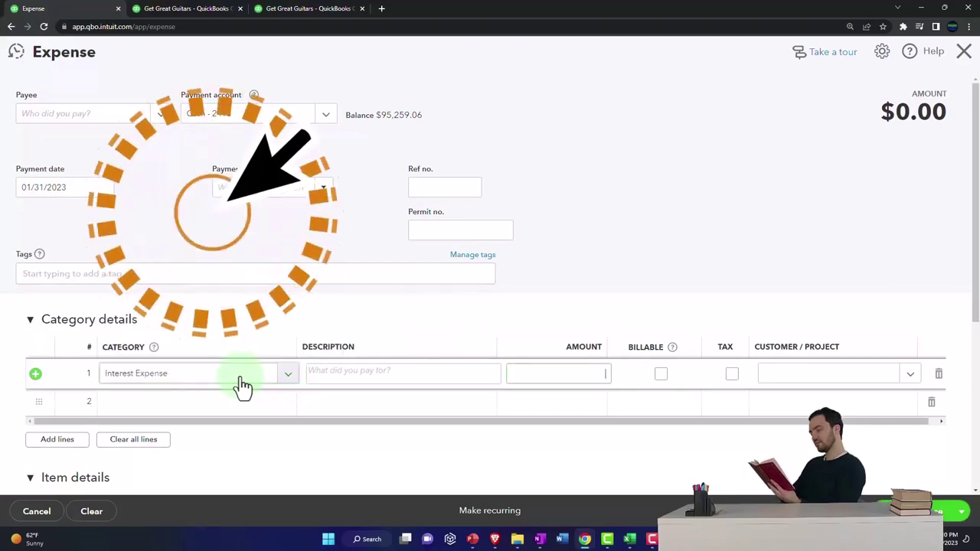
# Look up the interest in the Excel amortization workbook, return to QuickBooks, and enter 145.83 as the Interest Expense amount.
pyautogui.click(631, 540)
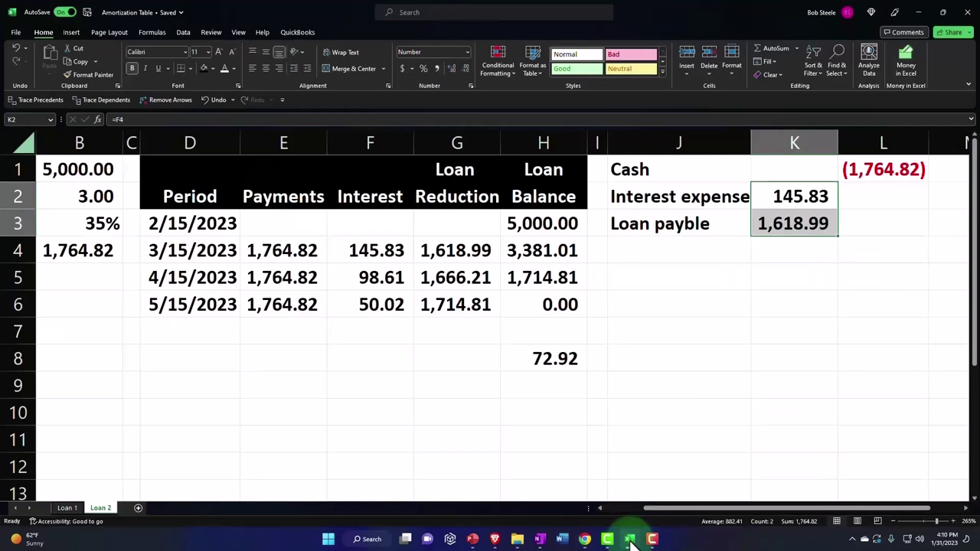
pyautogui.click(630, 539)
pyautogui.write('14')
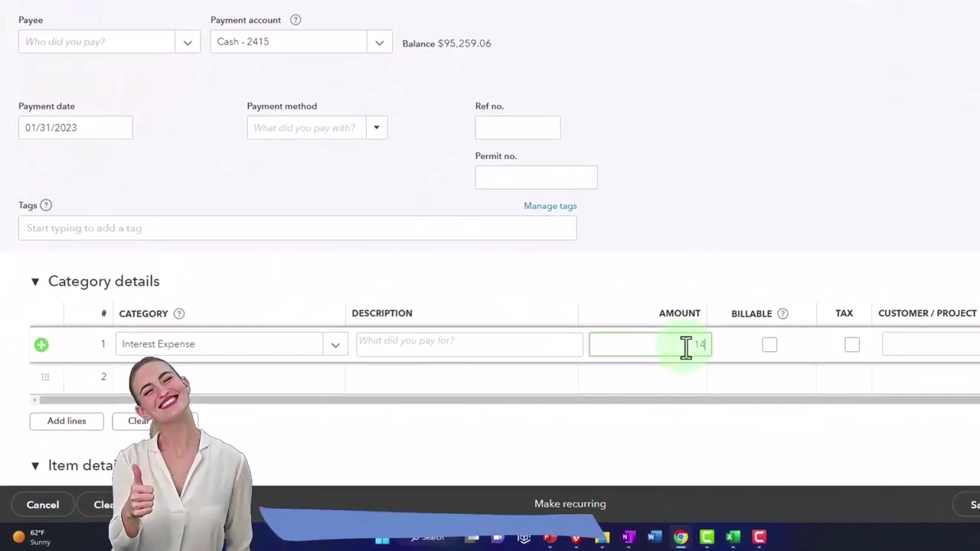
pyautogui.write('5.83')
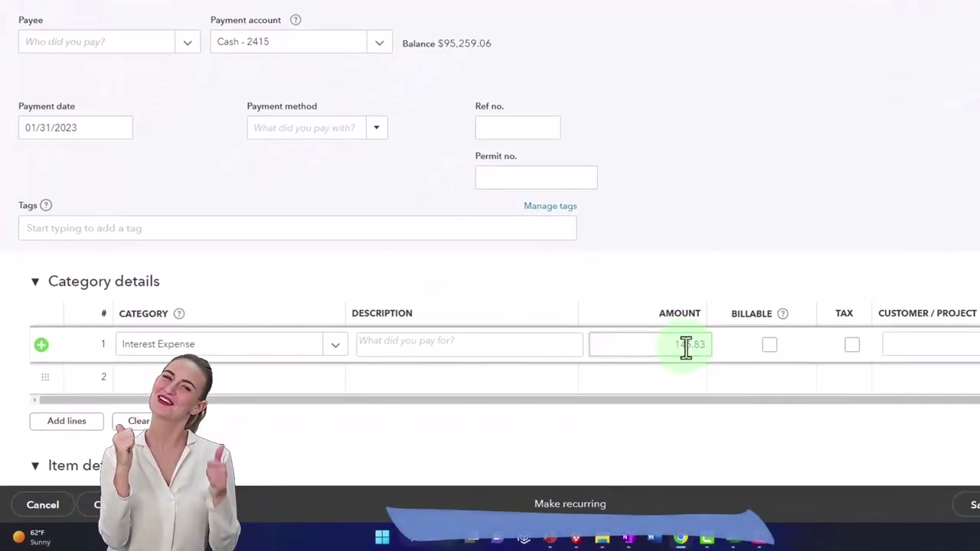
pyautogui.press('Return')
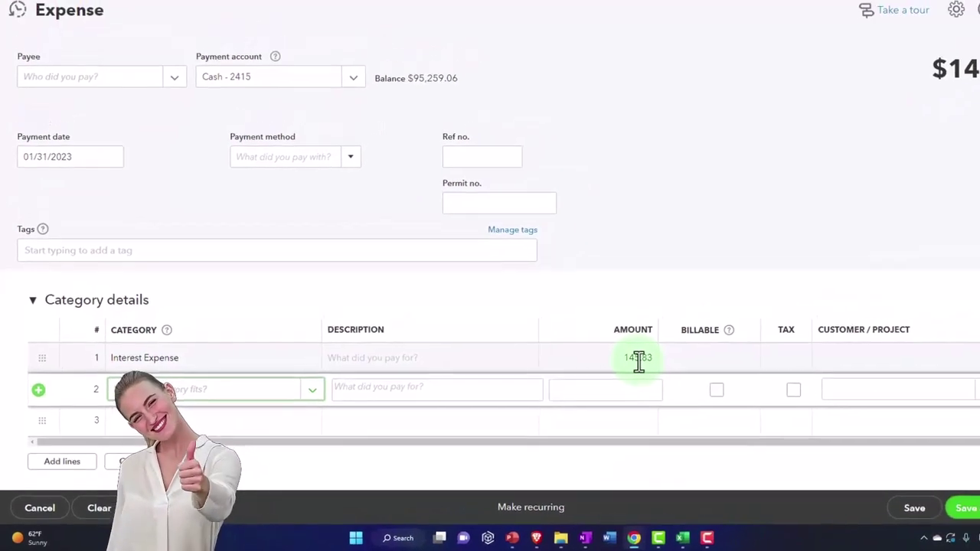
# Set the second line's category to the B of A Loan sub-account of Loan Payable, leaving its description blank.
pyautogui.write('loa')
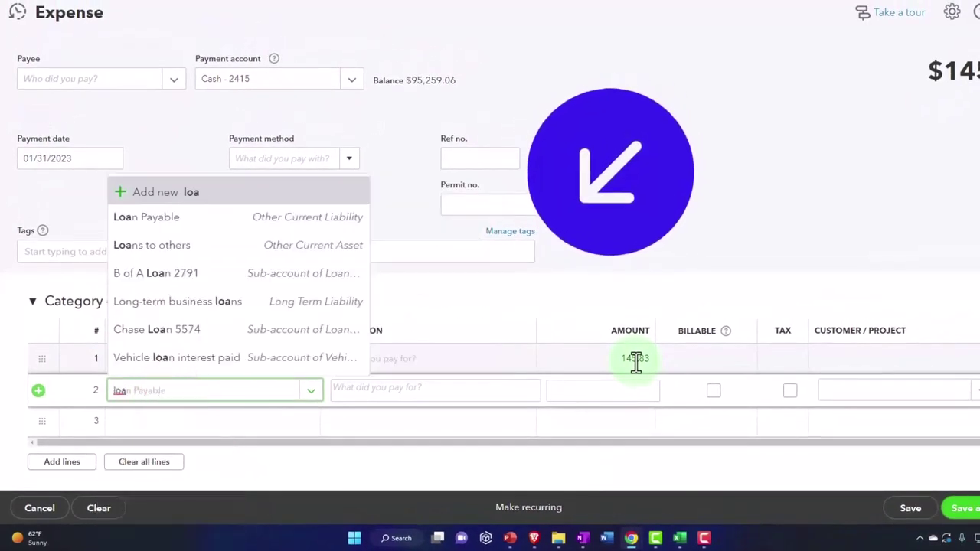
pyautogui.click(227, 290)
pyautogui.press('Tab')
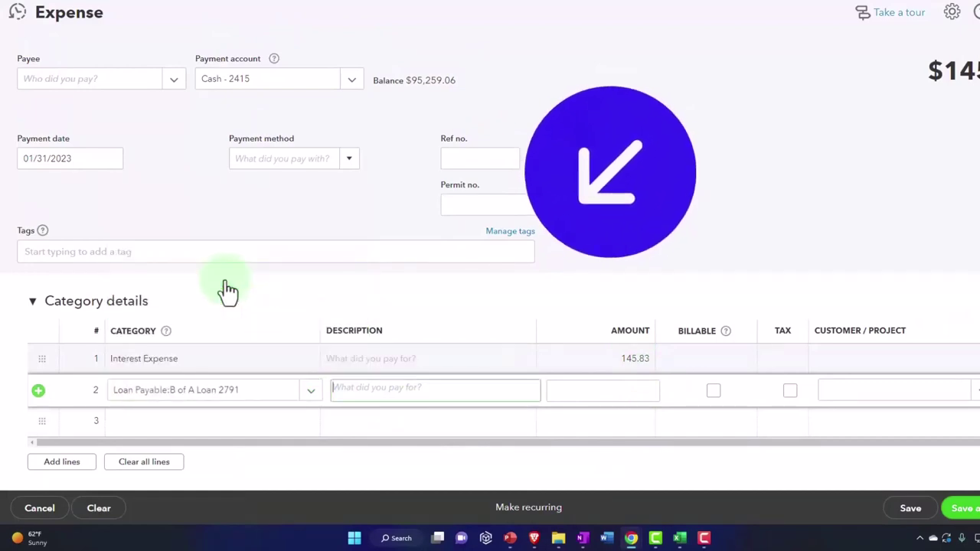
pyautogui.press('Tab')
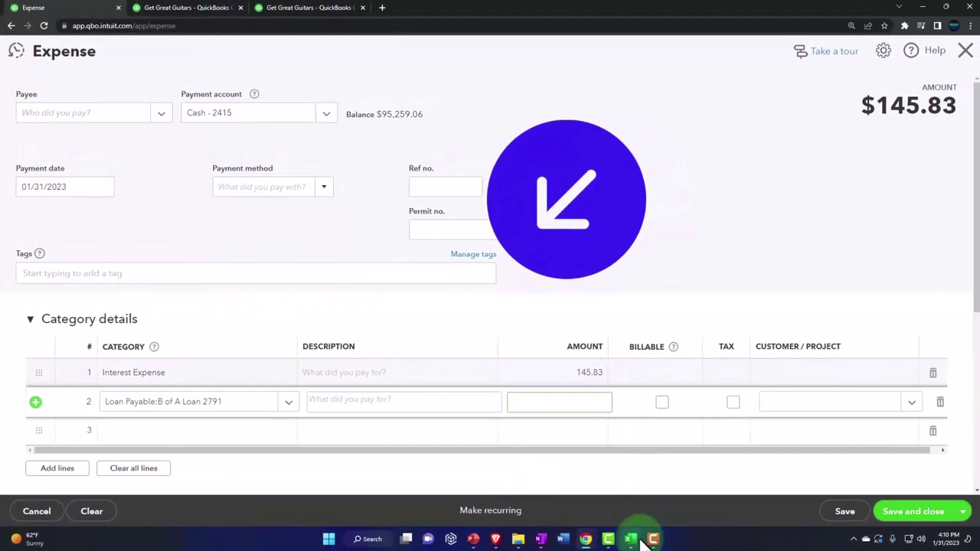
# Look up the loan payable amount in the Excel workbook and enter 1,618.99 on the second expense line in QuickBooks.
pyautogui.click(631, 541)
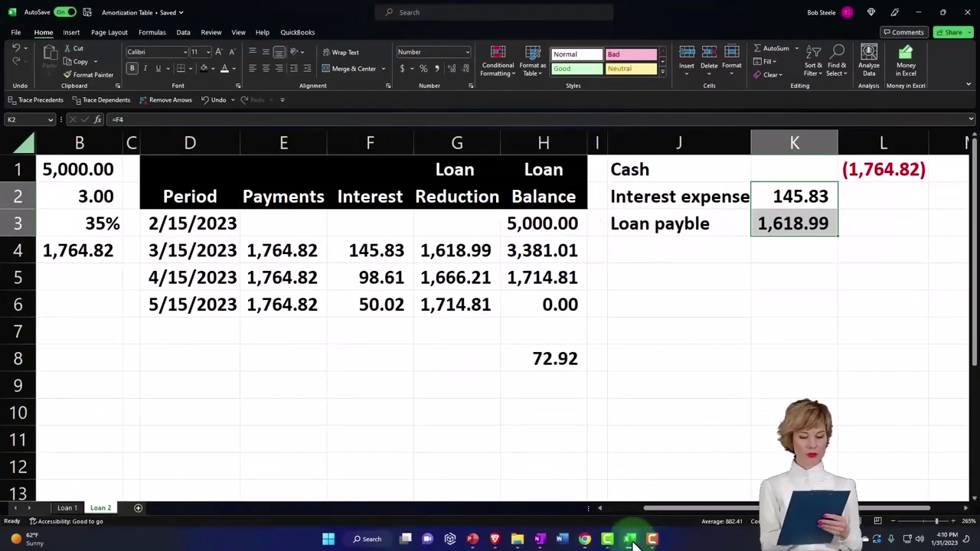
pyautogui.click(631, 541)
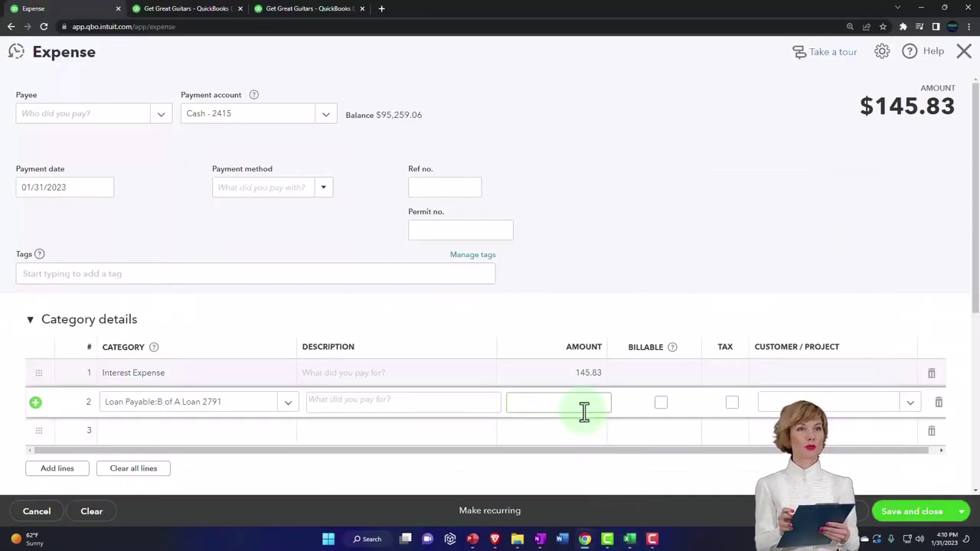
pyautogui.click(584, 411)
pyautogui.write('618')
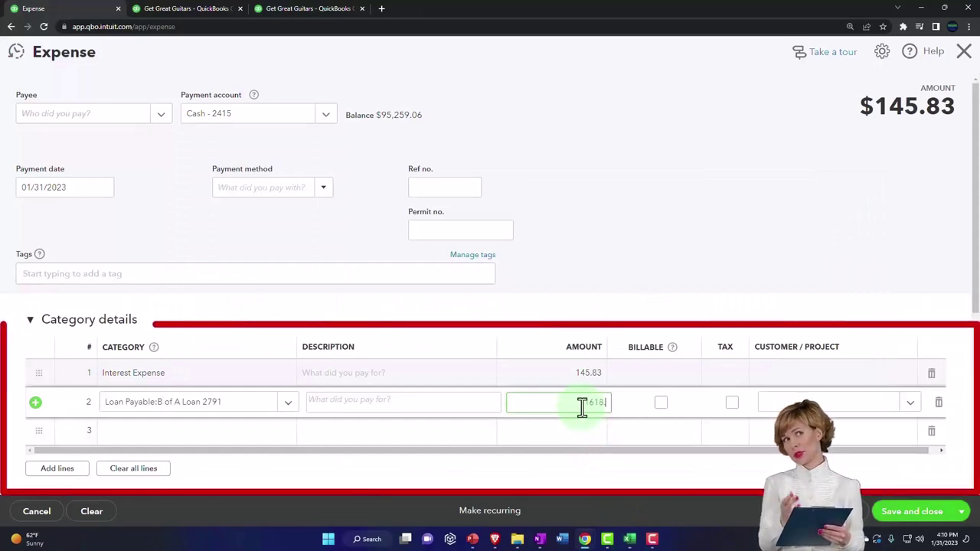
pyautogui.write('.')
pyautogui.click(629, 539)
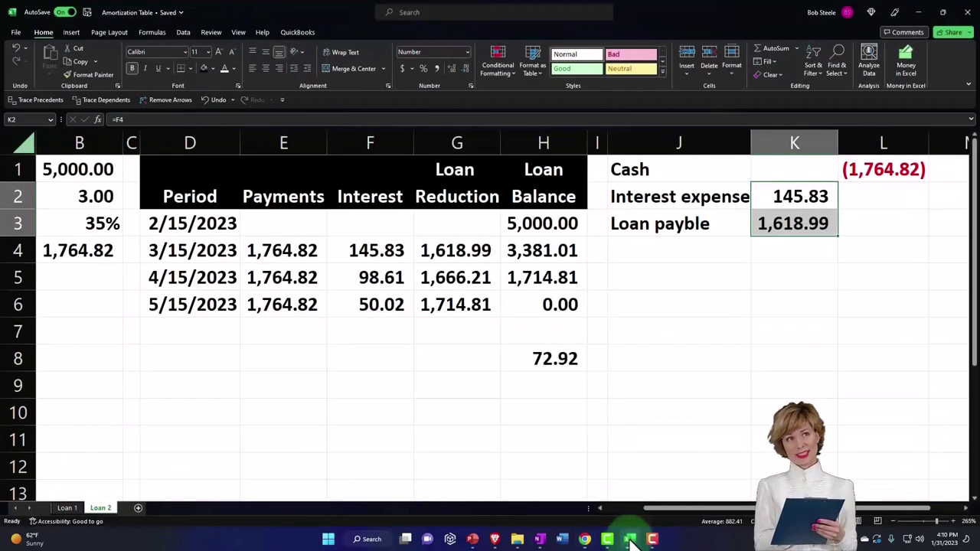
pyautogui.click(584, 539)
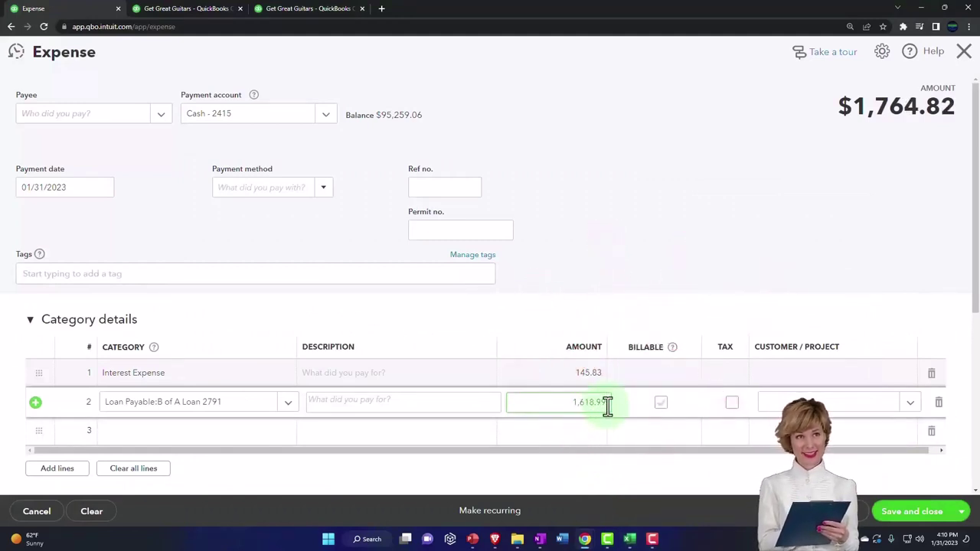
pyautogui.click(640, 476)
# Compare the QuickBooks expense total with the Cash line in the Excel workbook, and check the 3/15/2023 loan balance in H4.
pyautogui.scroll(-1, 641, 476)
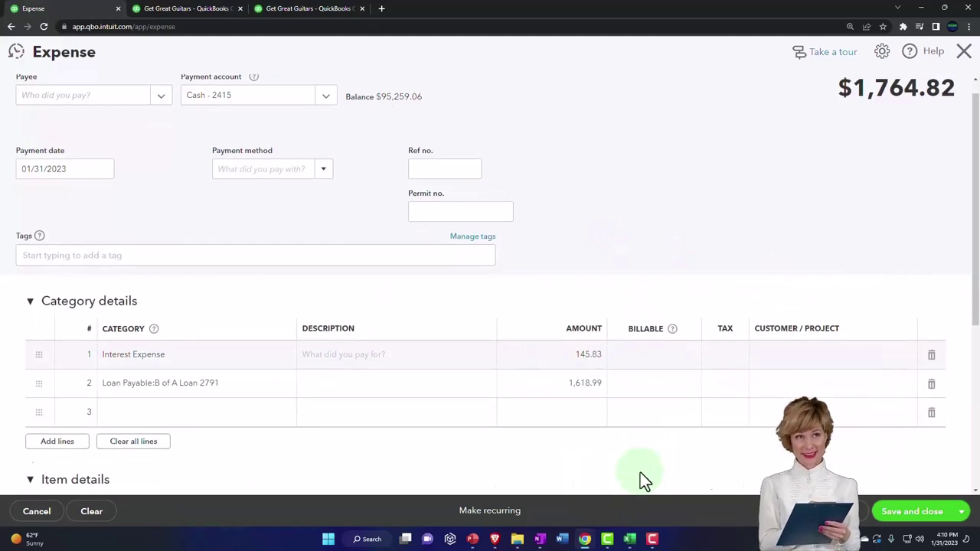
pyautogui.scroll(1, 639, 474)
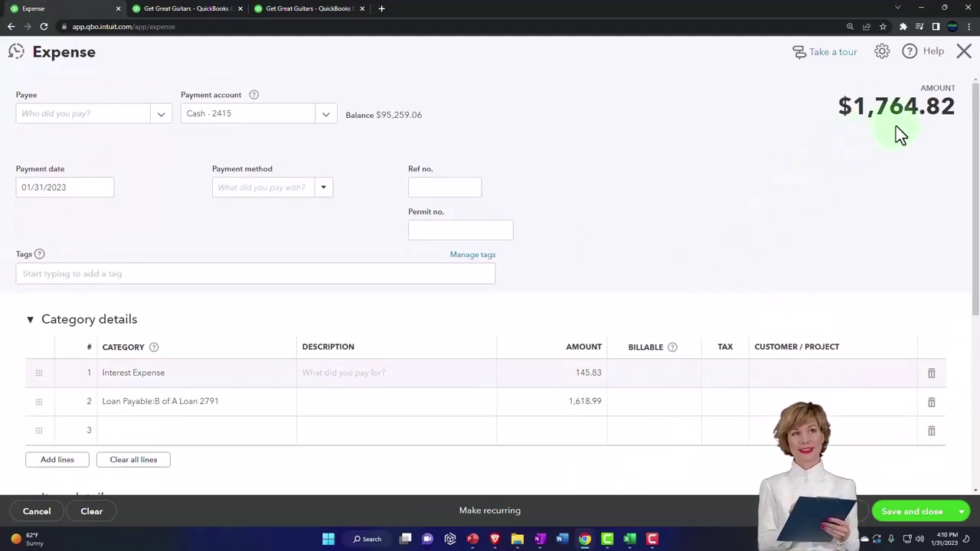
pyautogui.click(629, 540)
pyautogui.moveTo(689, 169); pyautogui.dragTo(820, 173)
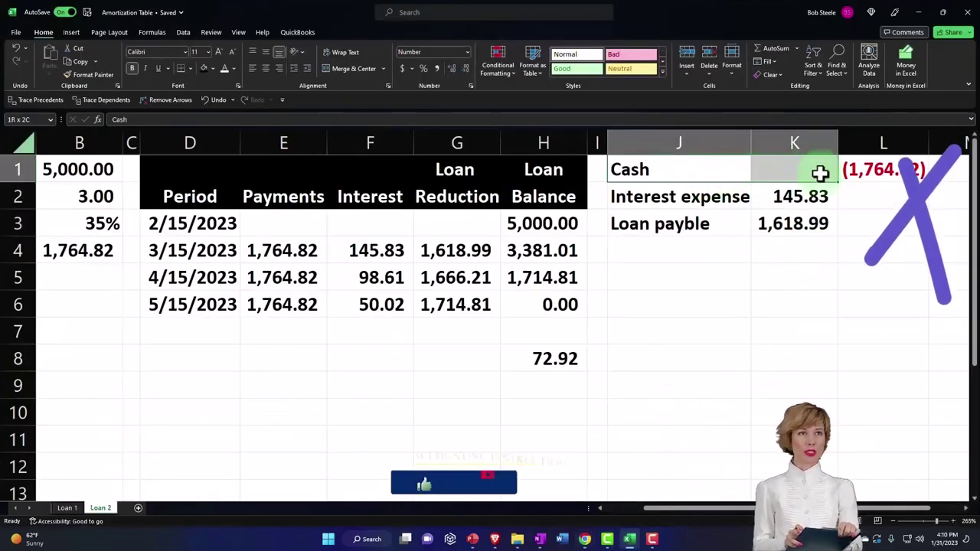
pyautogui.click(632, 541)
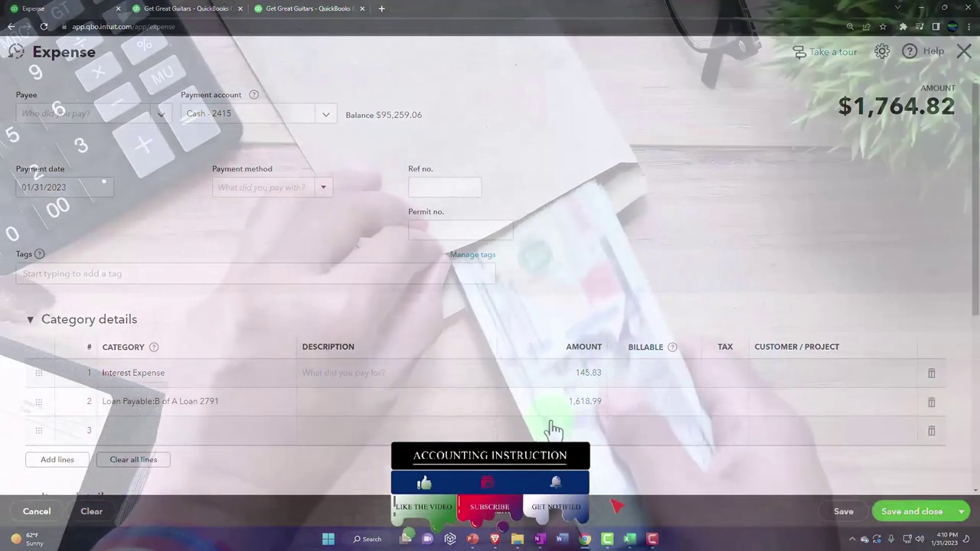
pyautogui.click(629, 539)
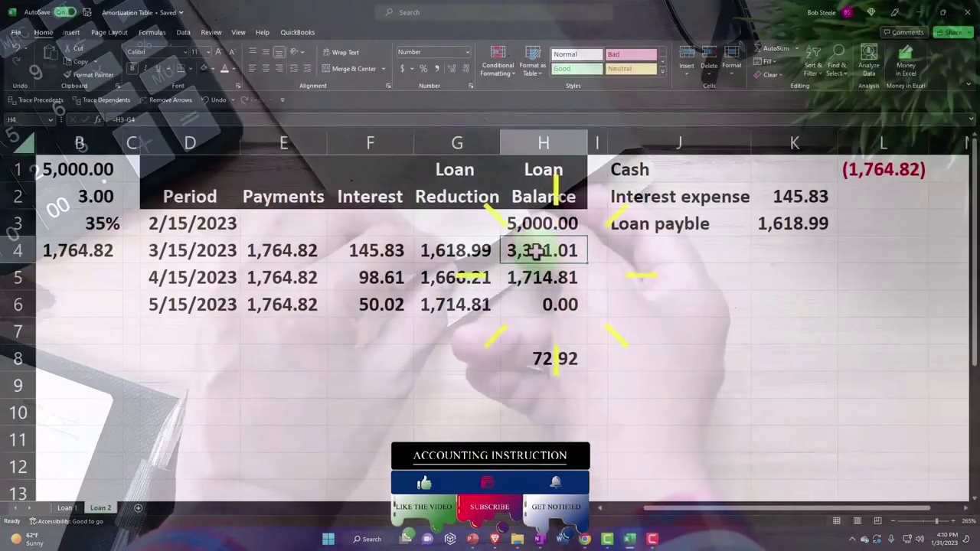
pyautogui.click(630, 539)
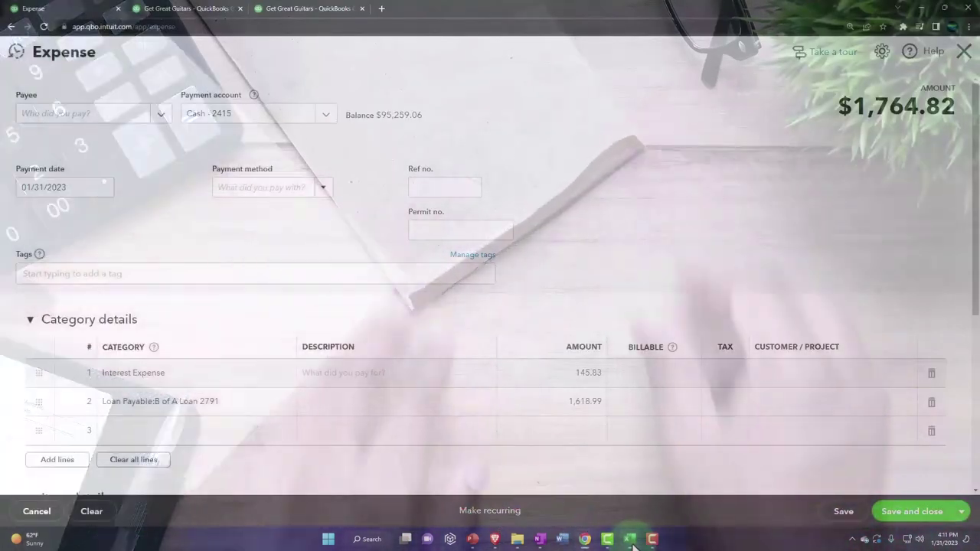
# Switch to the Excel workbook and enter Cash in J5 with the negative of the 1,764.82 payment in L5.
pyautogui.click(629, 539)
pyautogui.click(686, 298)
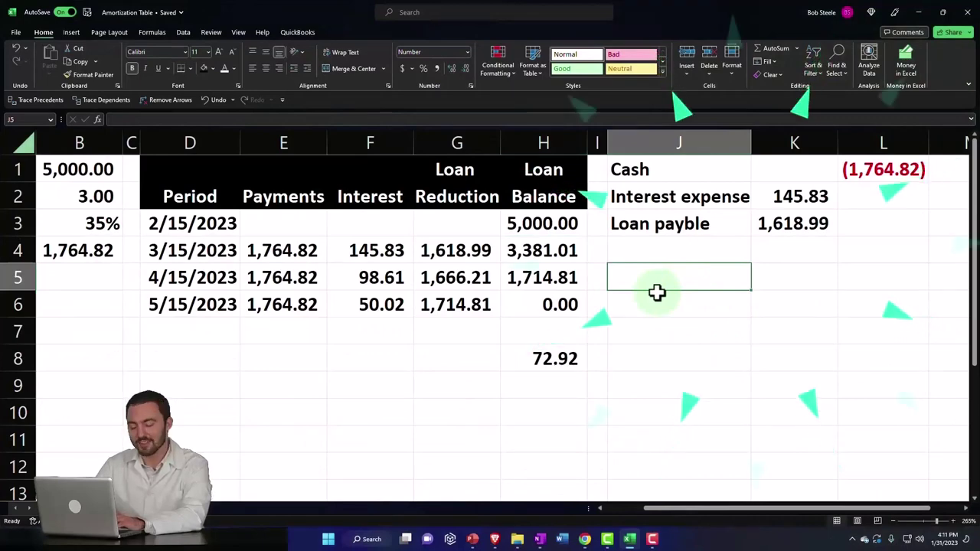
pyautogui.write('Cash')
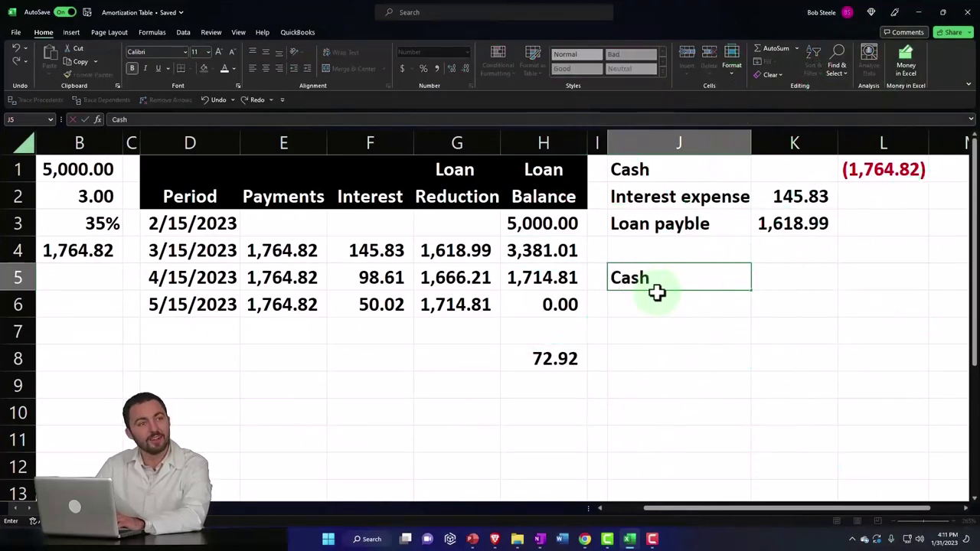
pyautogui.press('Tab')
pyautogui.press('Tab')
pyautogui.write('-')
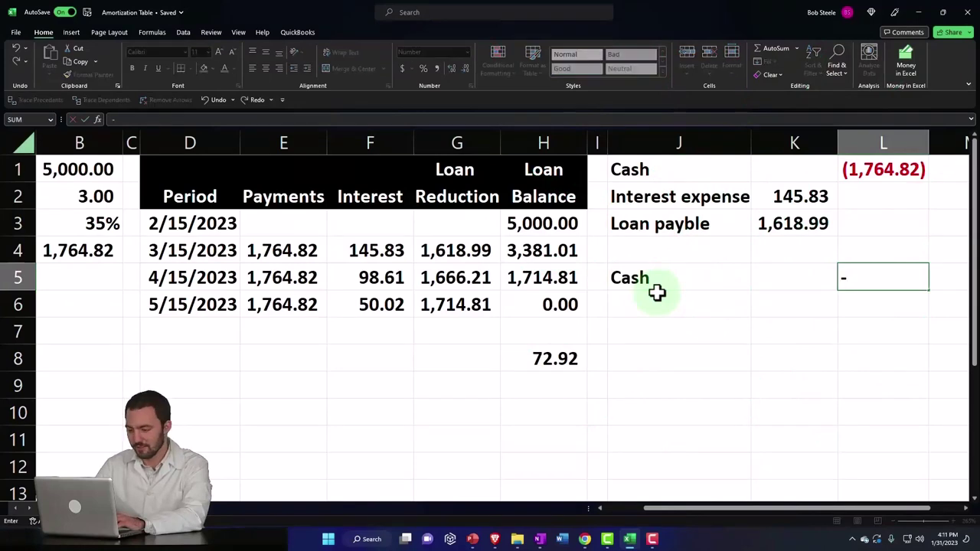
pyautogui.press('Return')
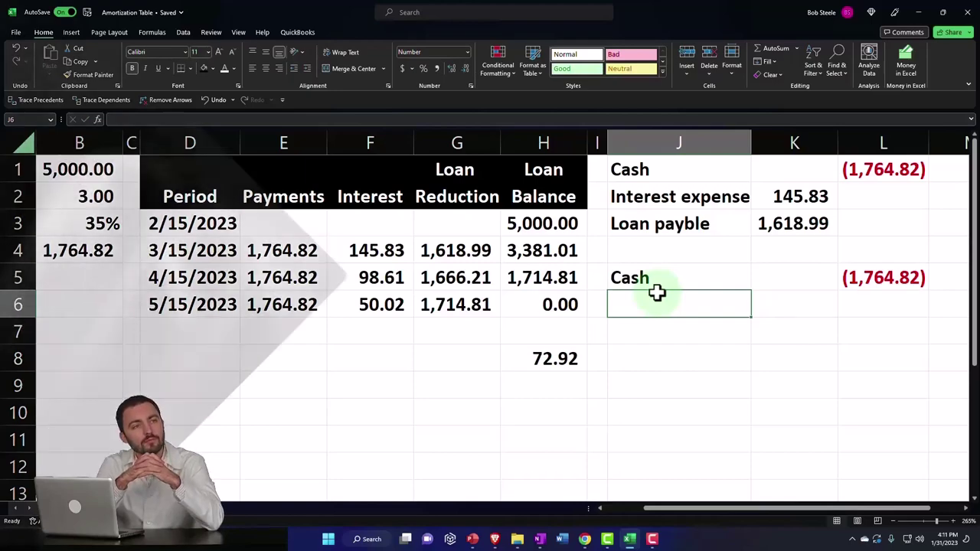
# Enter Interest payable in J6 and link K6 to the accrued interest with +H8.
pyautogui.write('Interest payamb')
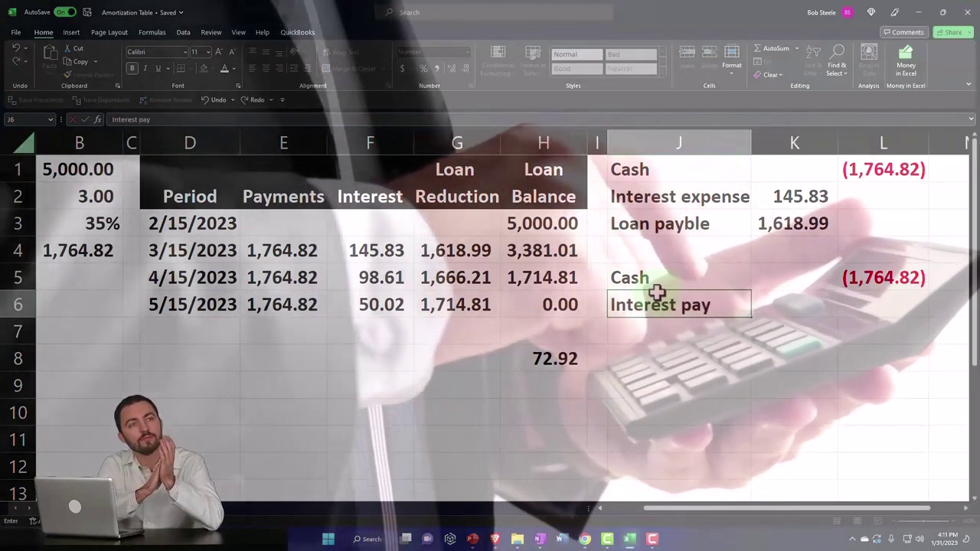
pyautogui.press('BackSpace')
pyautogui.press('BackSpace')
pyautogui.press('BackSpace')
pyautogui.press('BackSpace')
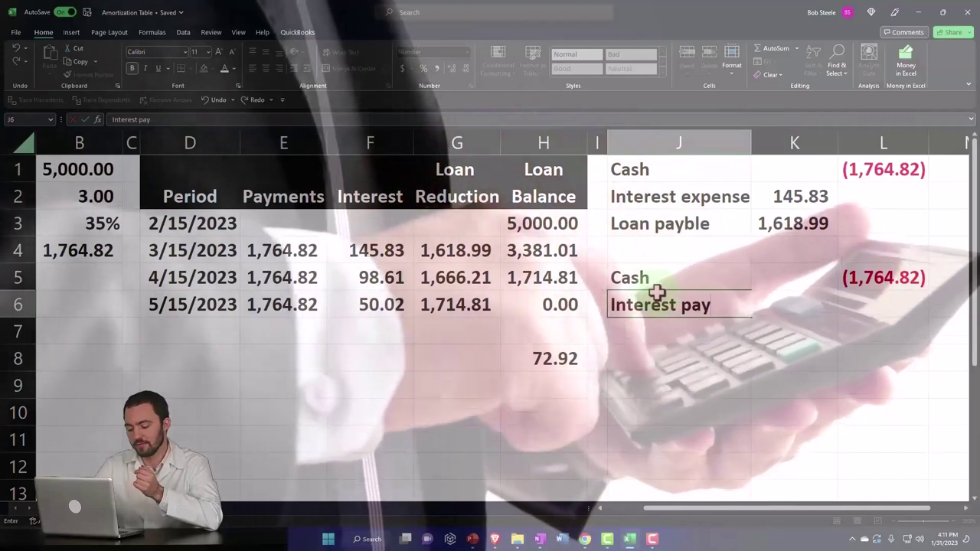
pyautogui.write('yable')
pyautogui.press('Tab')
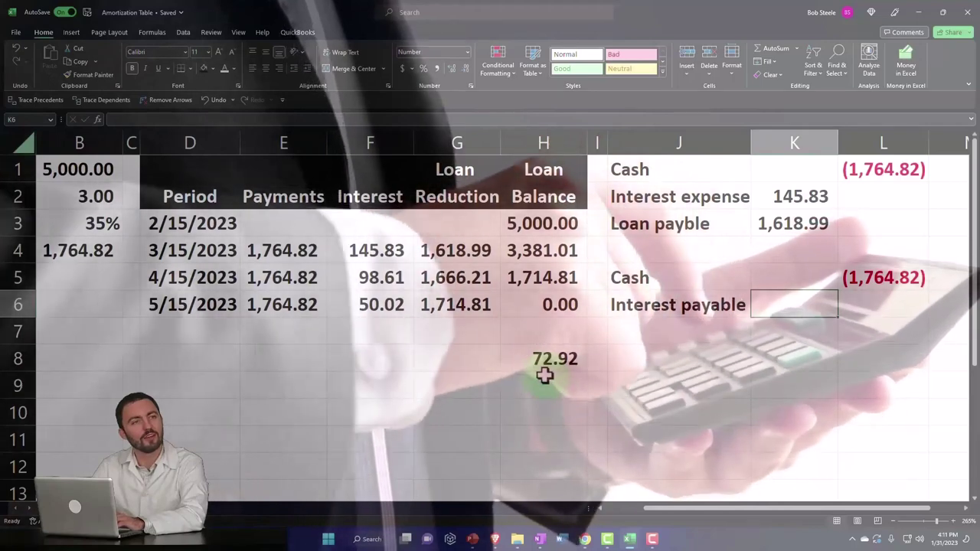
pyautogui.write('+')
pyautogui.press('Left')
pyautogui.press('Left')
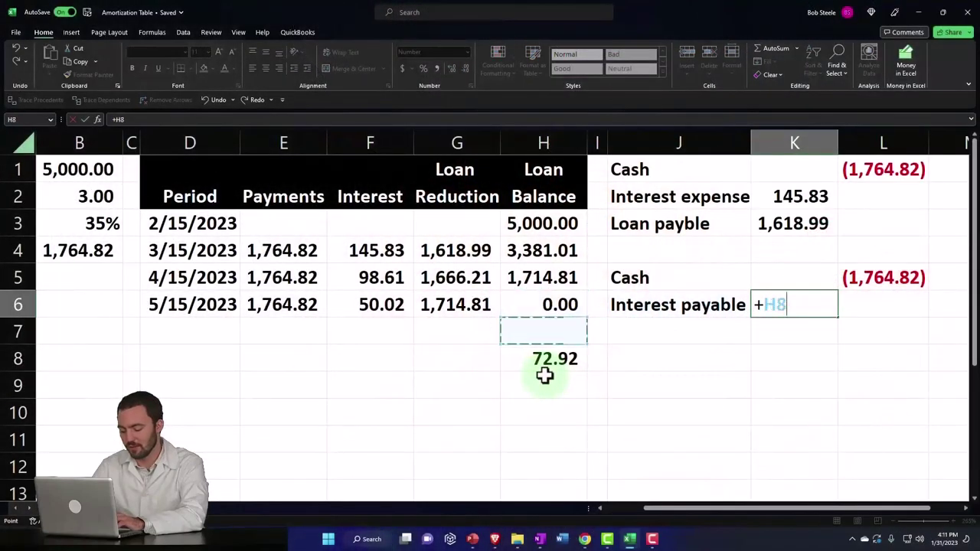
pyautogui.press('Return')
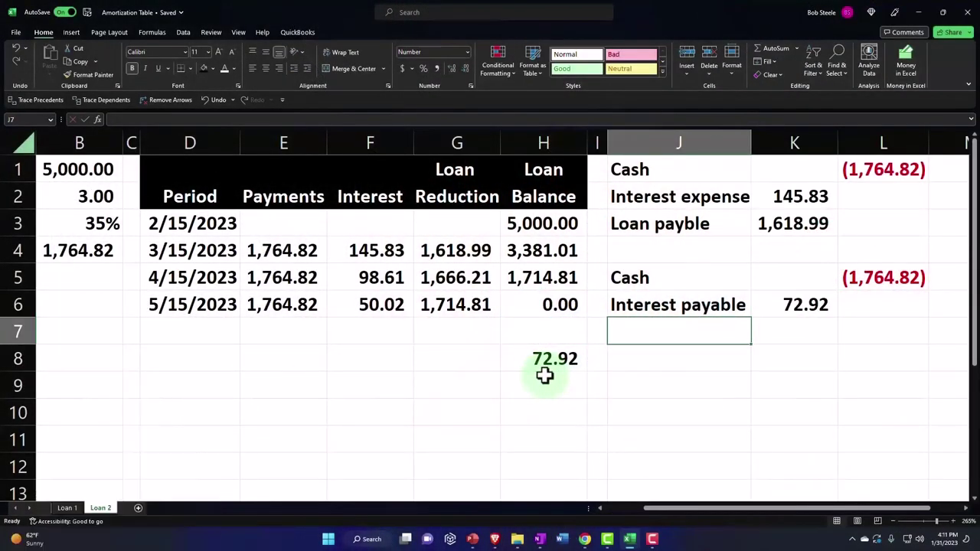
# Enter Interest expense in J7 and calculate its amount in K7 with the formula =F4-K6.
pyautogui.write('I')
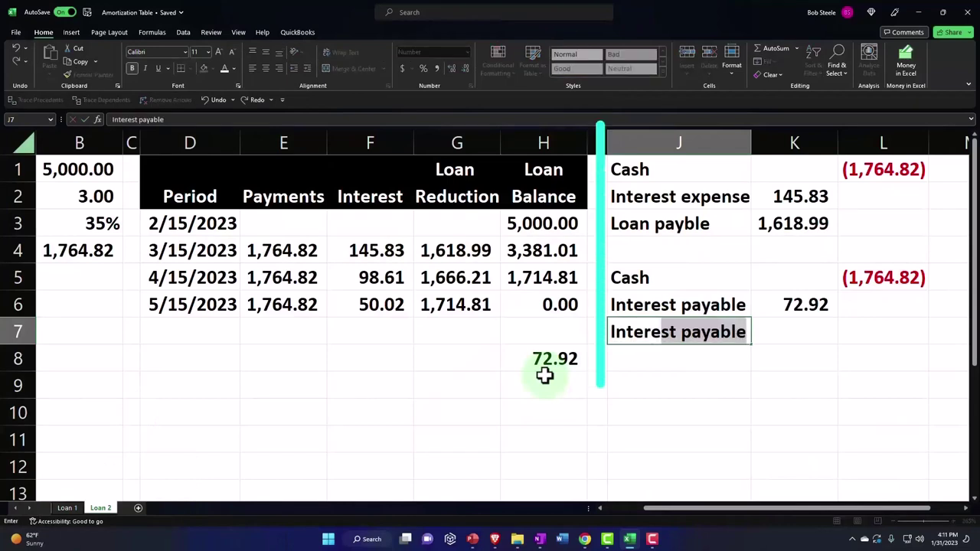
pyautogui.write('nterest expense')
pyautogui.press('Tab')
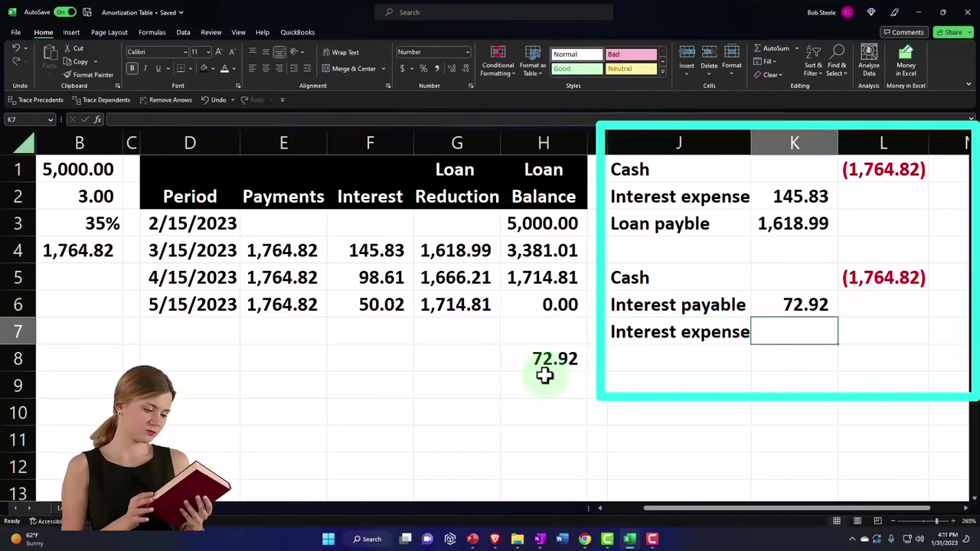
pyautogui.write('=')
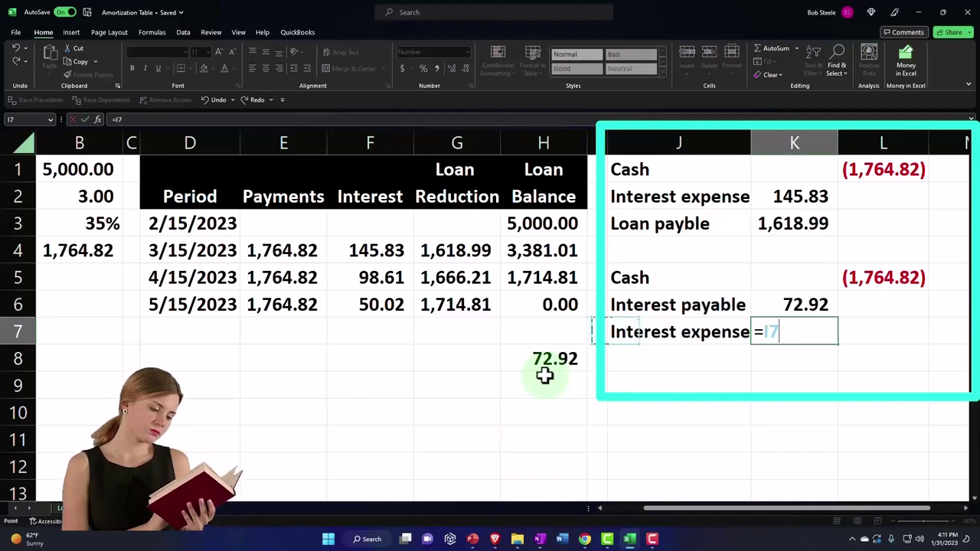
pyautogui.press('Left')
pyautogui.press('Up')
pyautogui.press('Up')
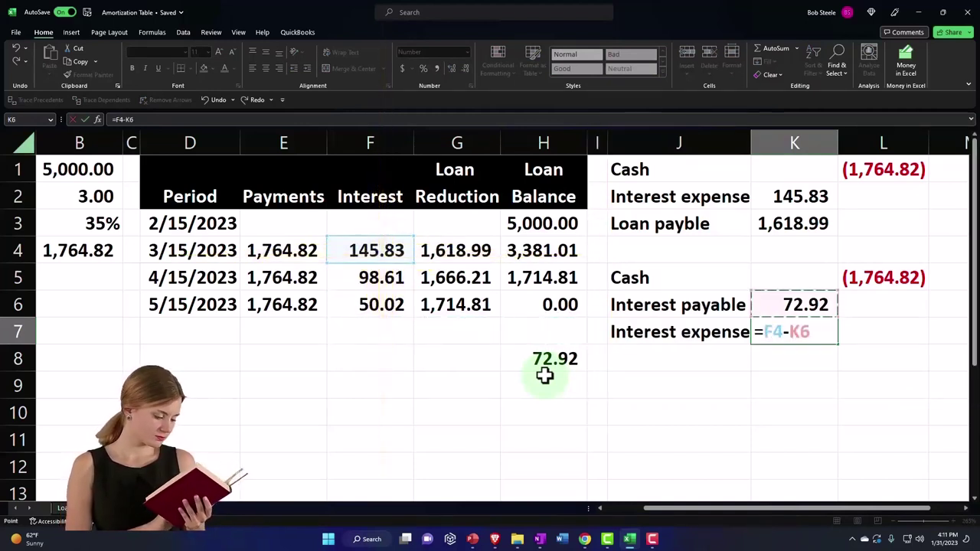
pyautogui.press('Return')
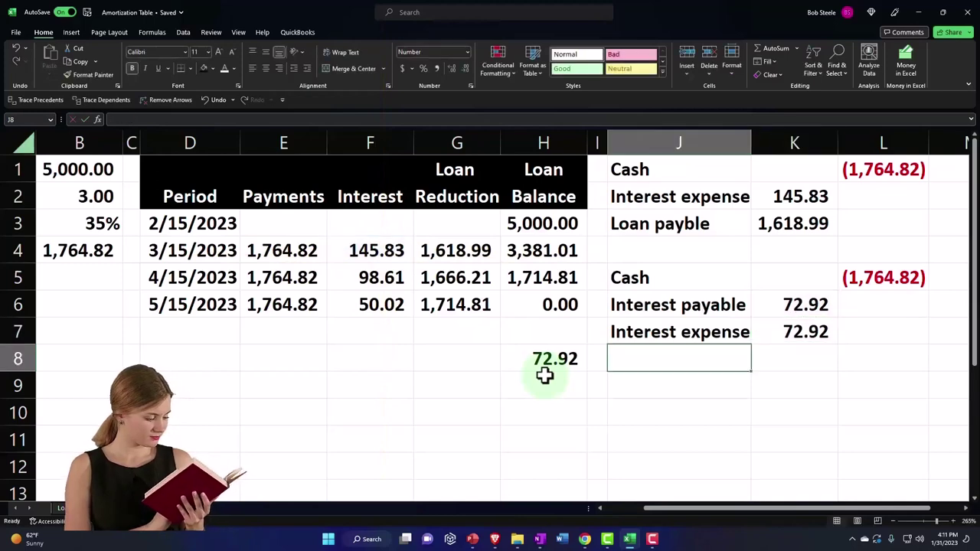
# Enter Loan payable in J8 and bring the 1,618.99 first-payment loan reduction into K8 with a formula.
pyautogui.write('Loan')
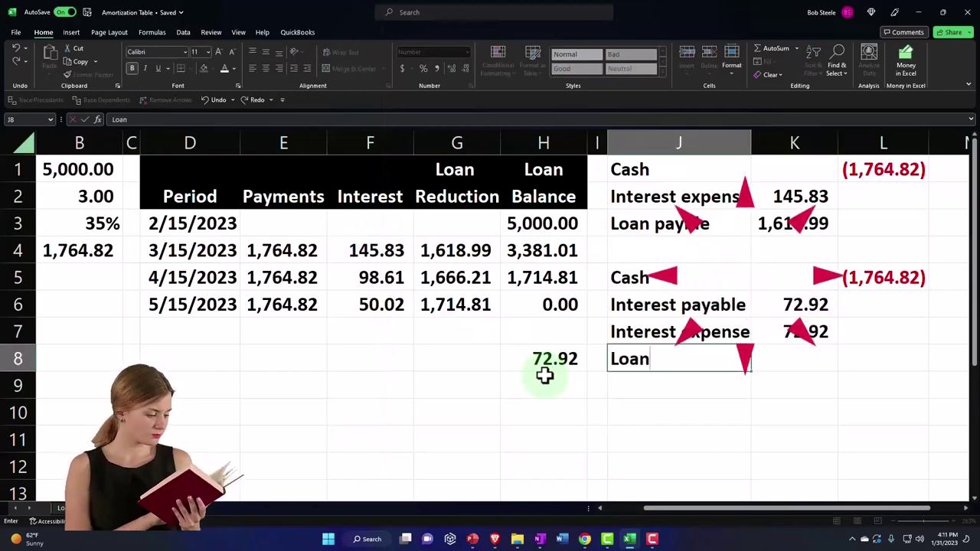
pyautogui.write(' payable')
pyautogui.press('Tab')
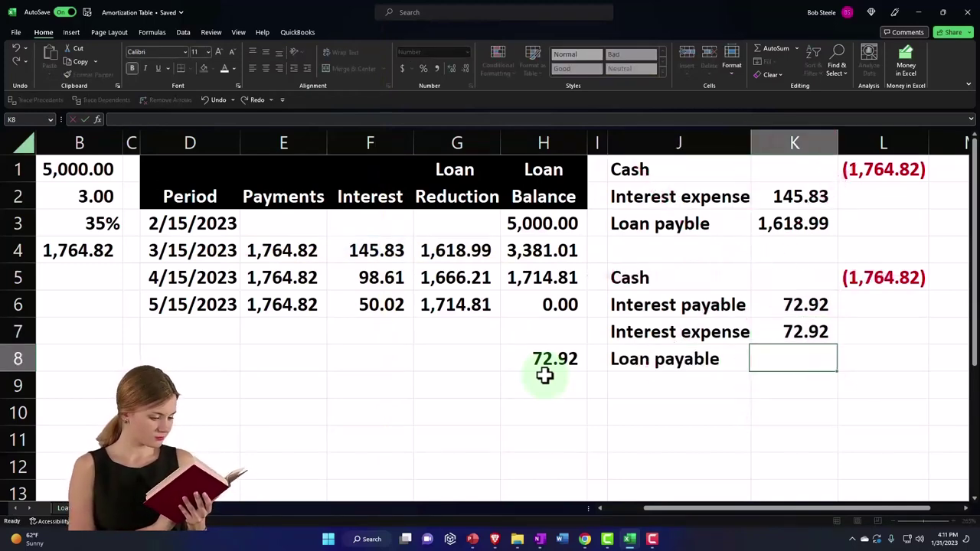
pyautogui.write('=')
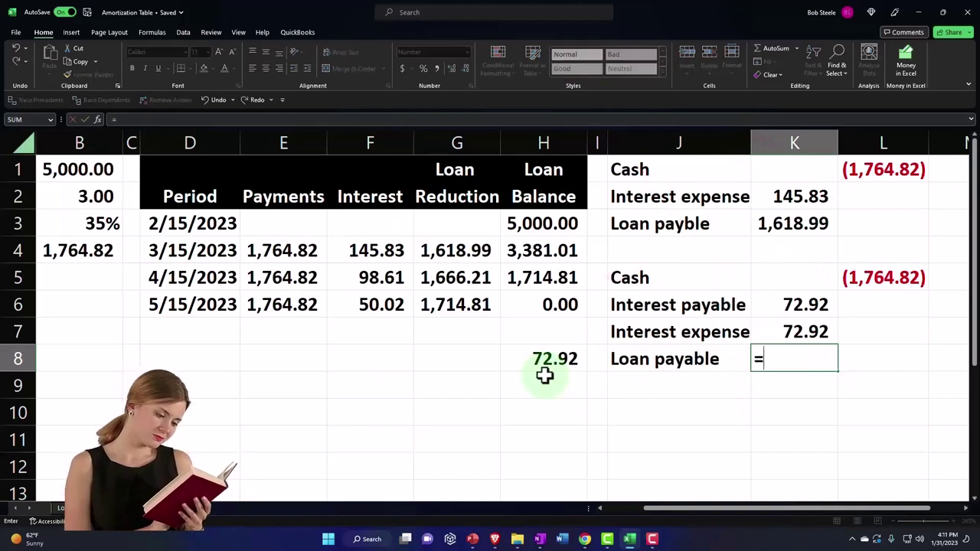
pyautogui.press('Return')
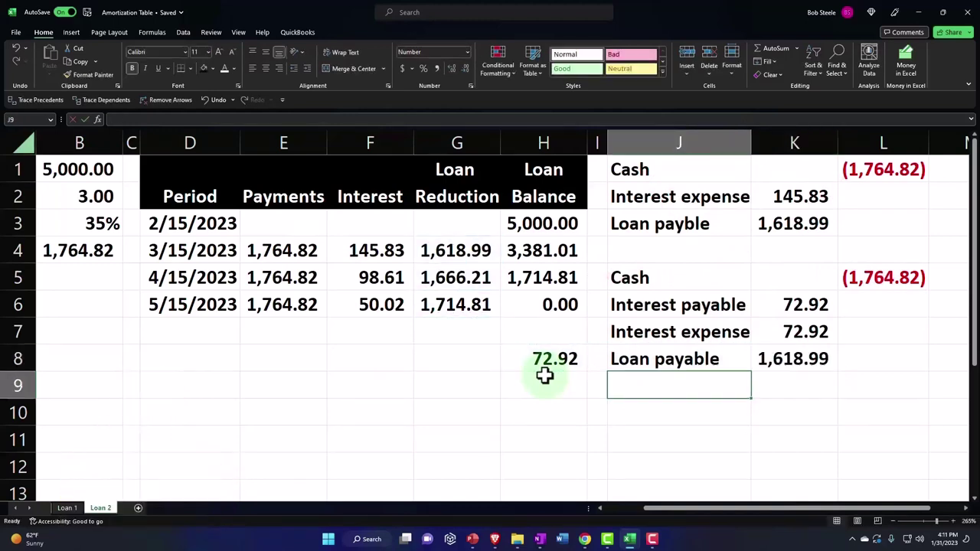
# Check the sum of the debit amounts in K6:K8 and inspect the interest payable amount in K6.
pyautogui.moveTo(796, 306); pyautogui.dragTo(804, 359)
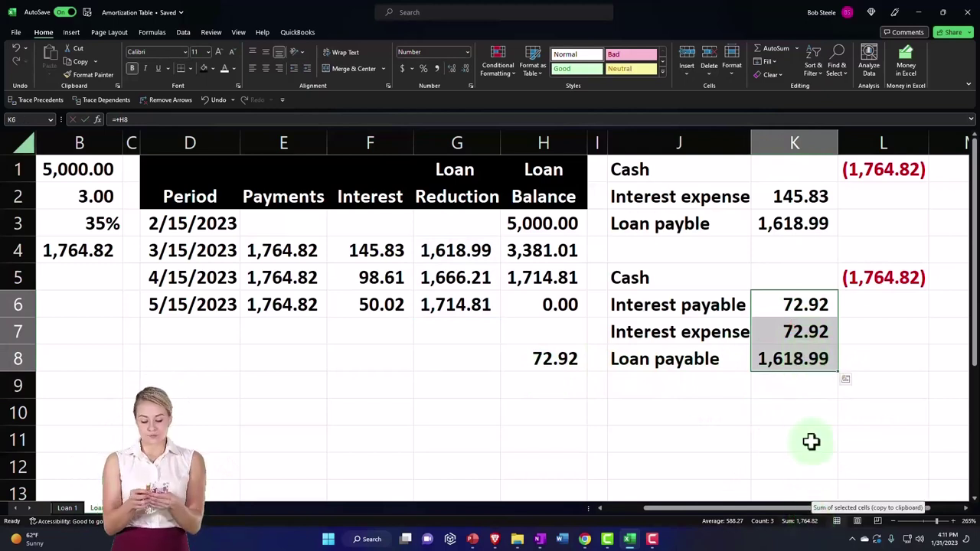
pyautogui.click(810, 439)
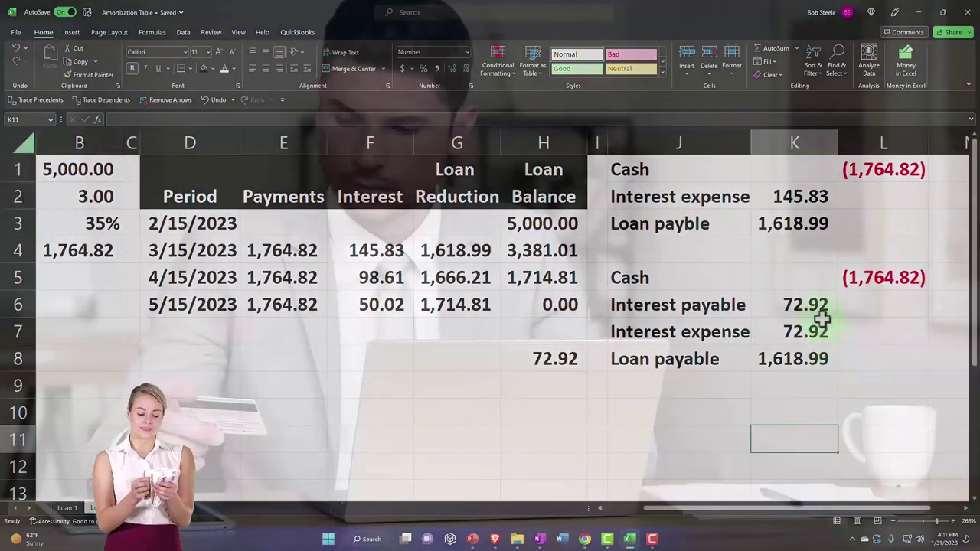
pyautogui.click(809, 304)
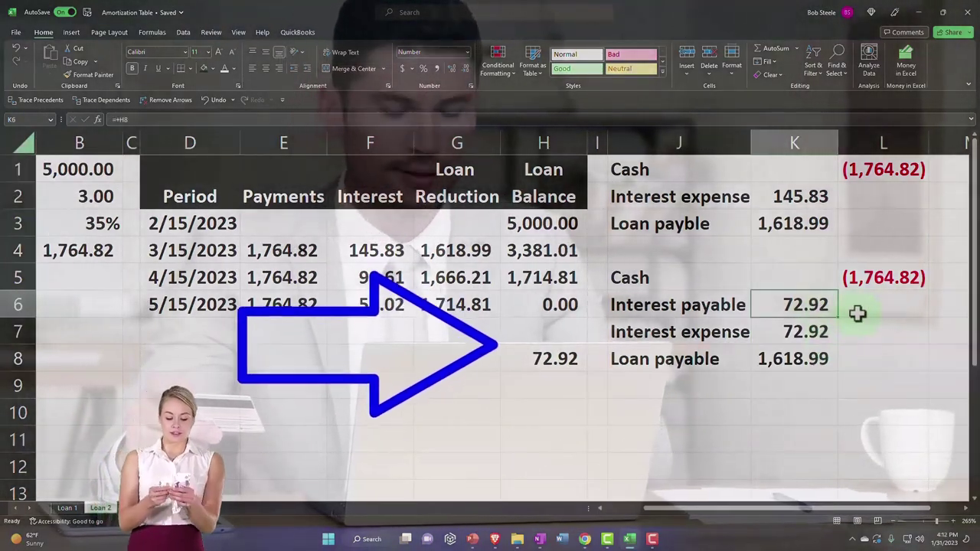
# Switch to QuickBooks, start closing the expense form, and examine the February 2023 Interest Payable balance on the balance sheet report.
pyautogui.click(607, 539)
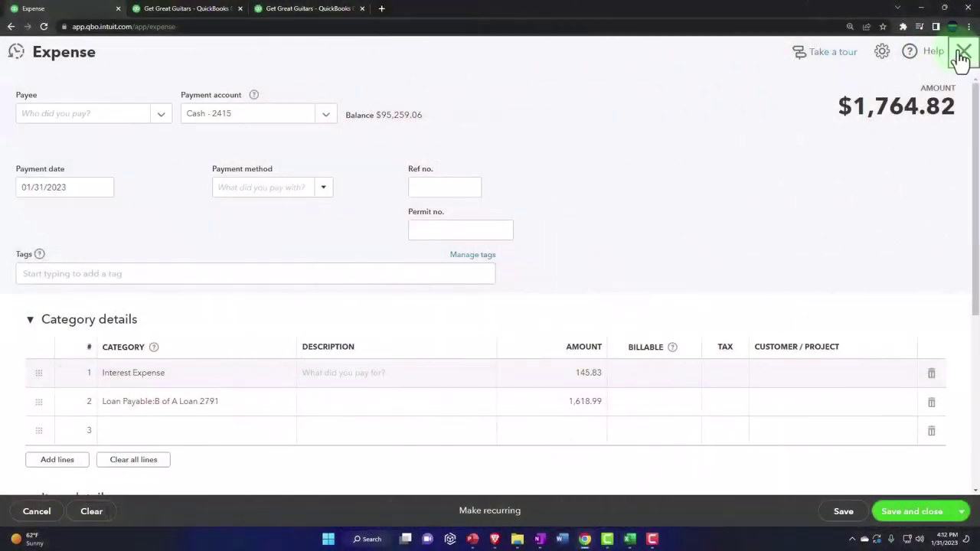
pyautogui.click(963, 51)
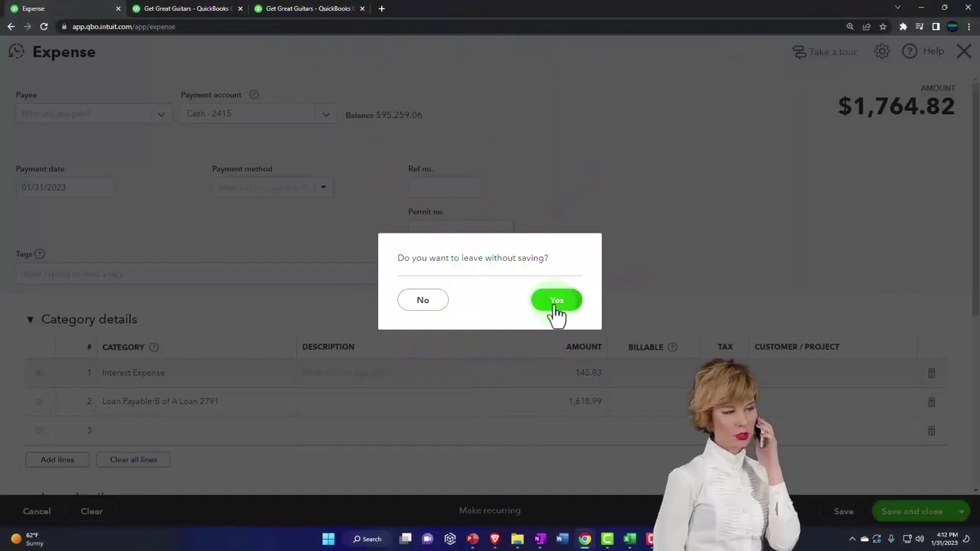
pyautogui.click(205, 9)
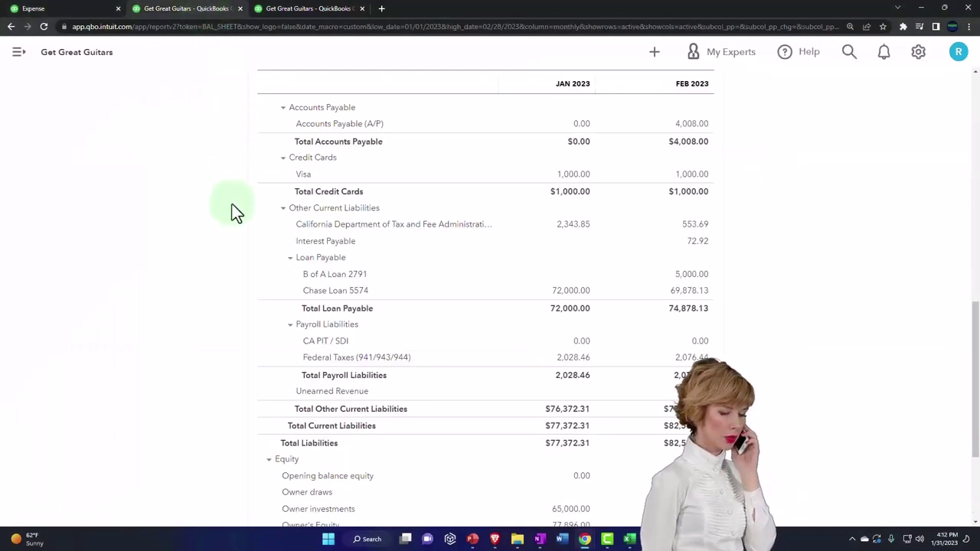
pyautogui.click(696, 245)
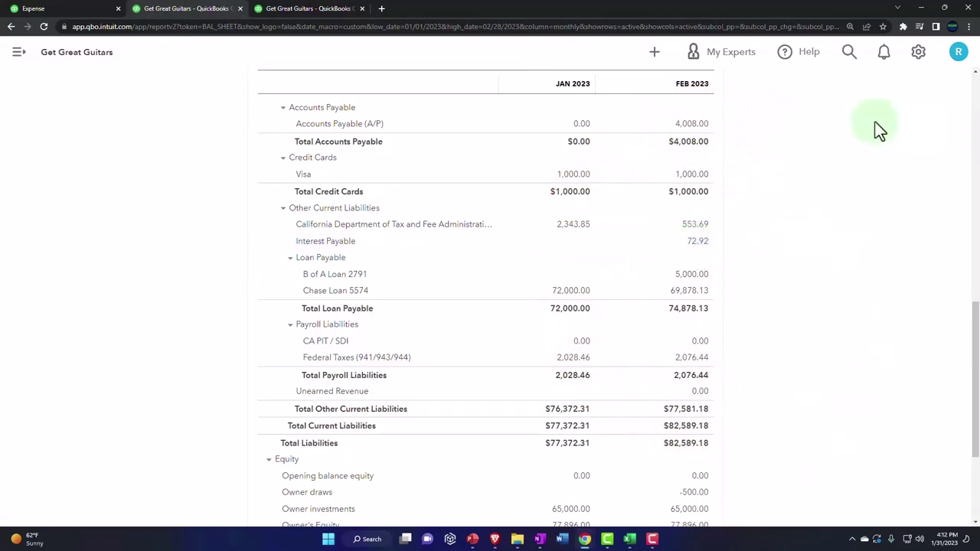
# Switch back to the Excel workbook and compare the interest payable entry in rows 5 to 8 with the simpler entry in J1:L3.
pyautogui.click(922, 8)
pyautogui.click(636, 526)
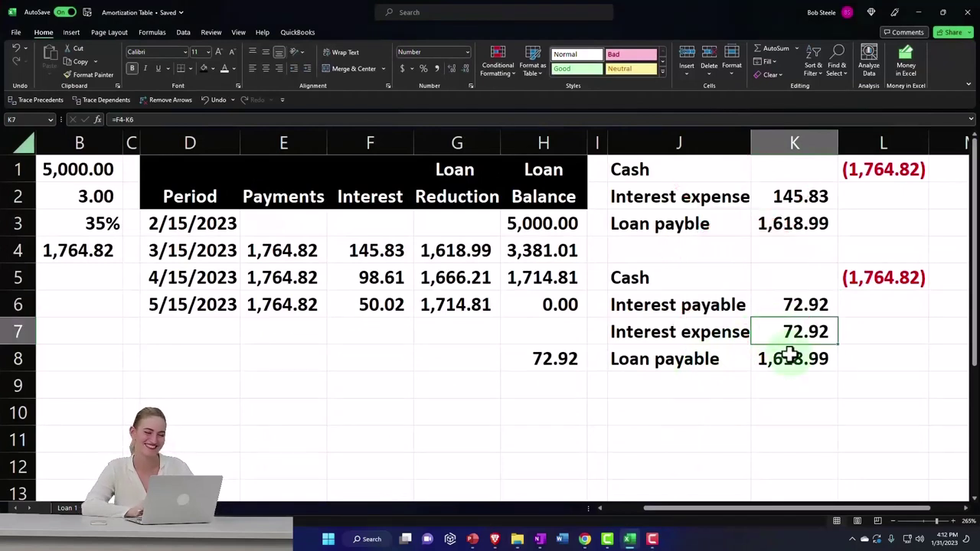
pyautogui.moveTo(798, 282); pyautogui.dragTo(851, 358)
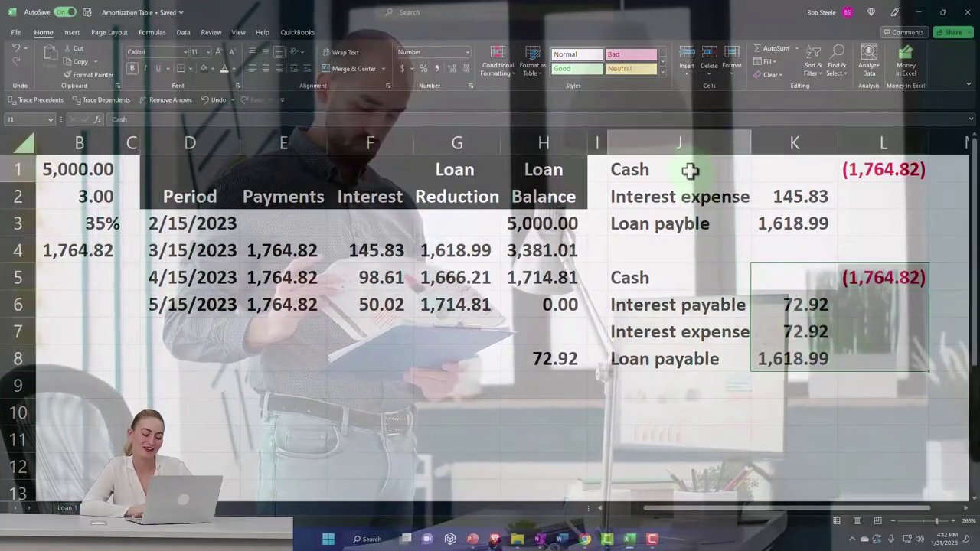
pyautogui.moveTo(688, 169); pyautogui.dragTo(847, 213)
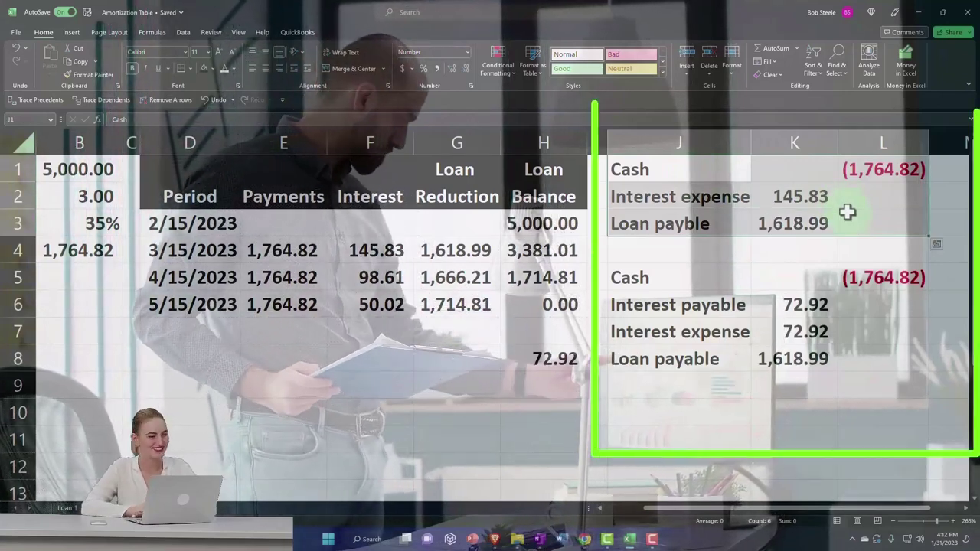
pyautogui.click(870, 170)
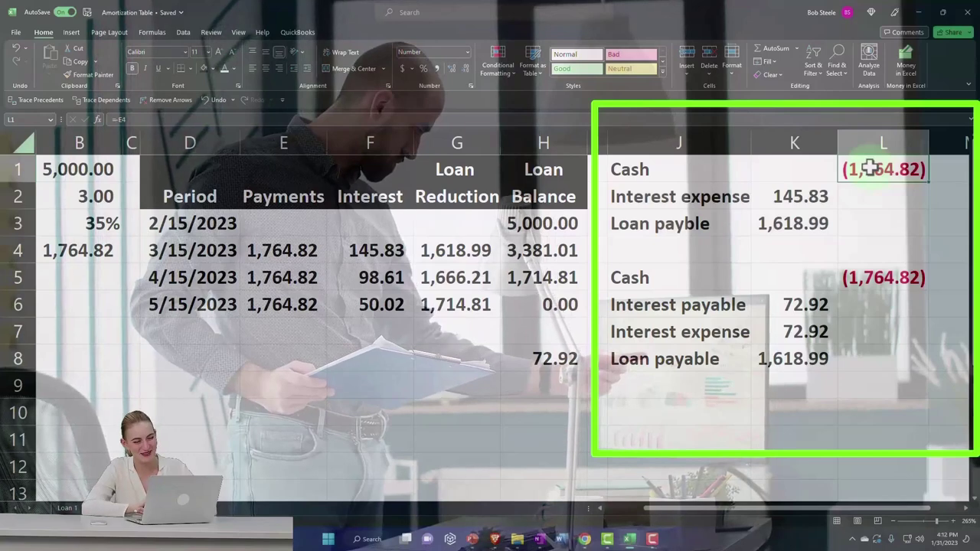